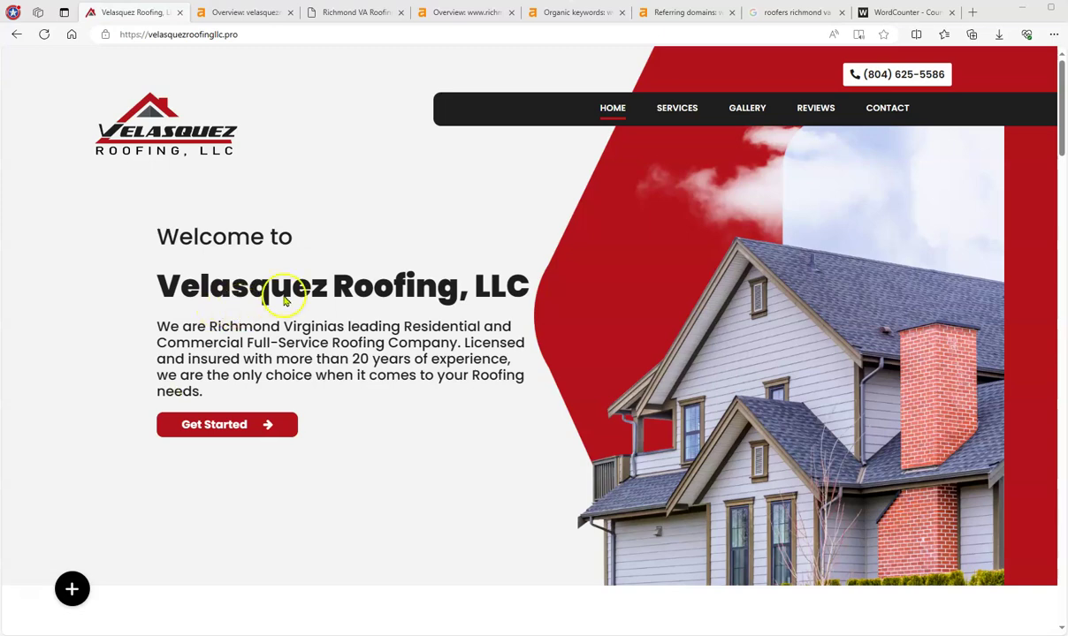
# - Review the whole Velasquez Roofing home page, from the welcome banner to the contact form and footer
pyautogui.scroll(-6, 652, 389)
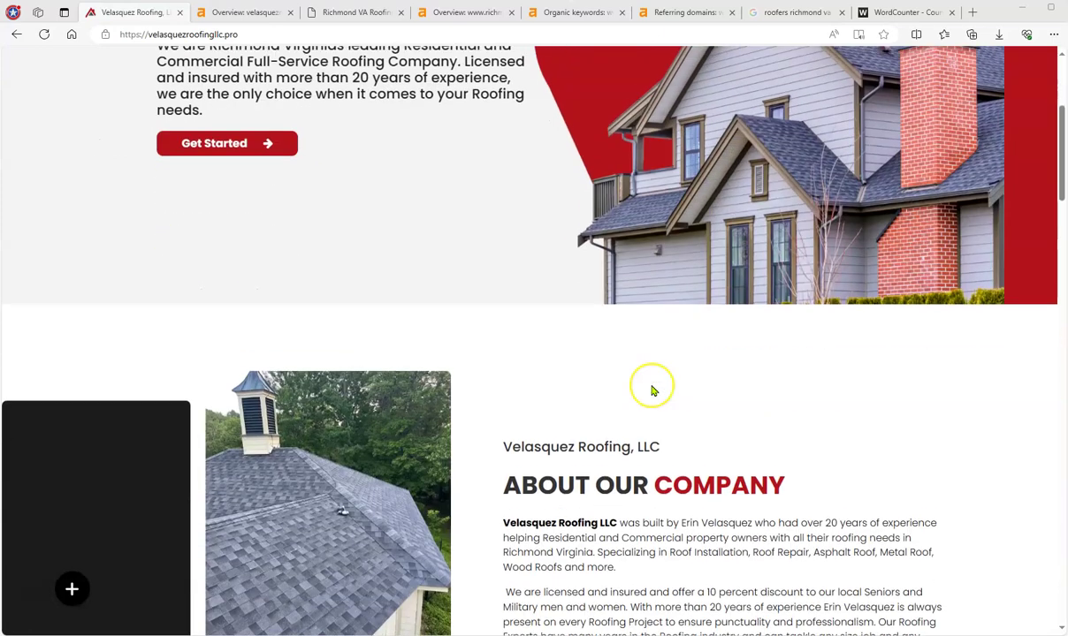
pyautogui.scroll(-2, 652, 388)
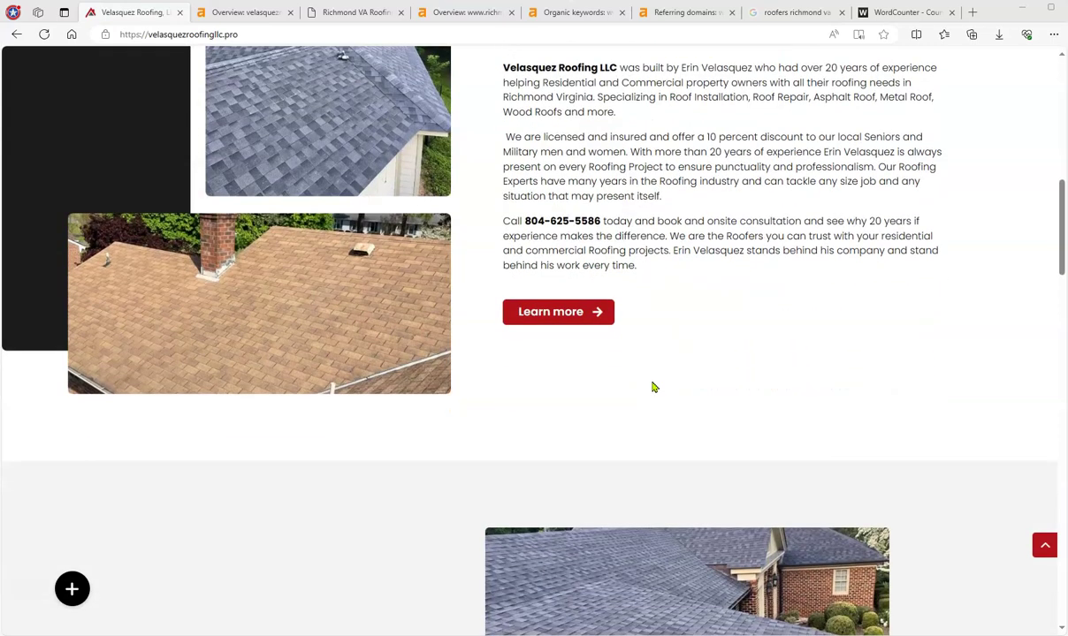
pyautogui.scroll(-10, 652, 387)
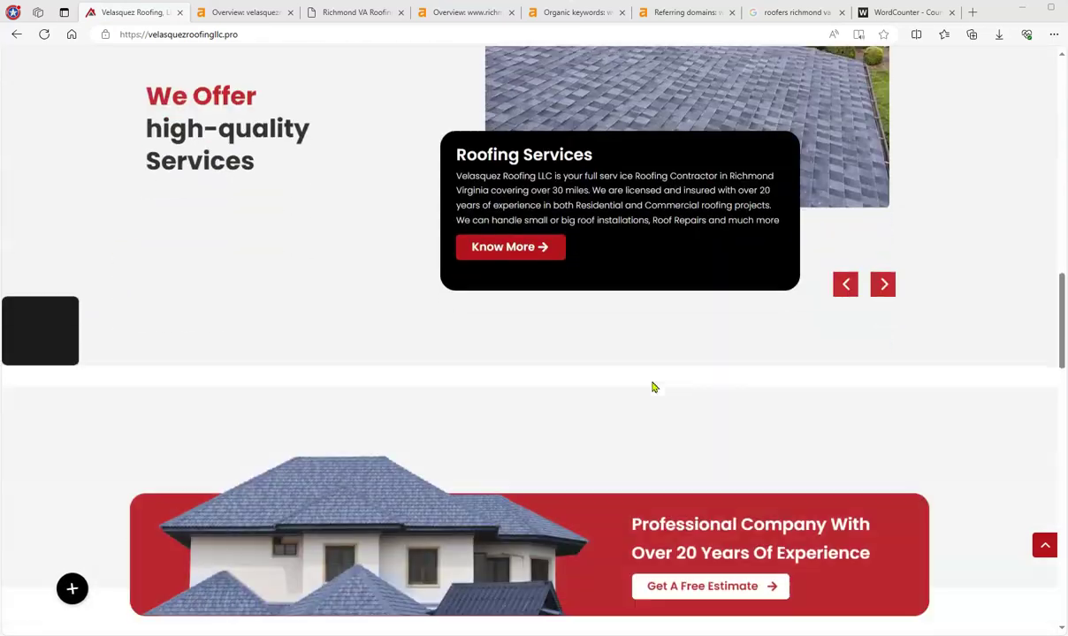
pyautogui.scroll(-2, 652, 385)
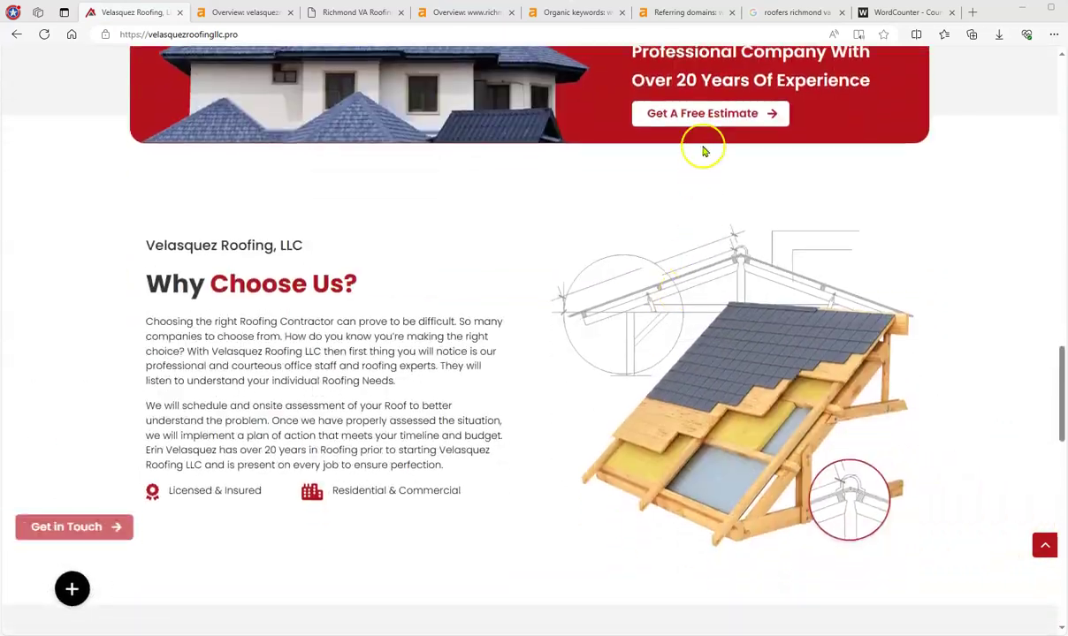
pyautogui.scroll(-8, 577, 317)
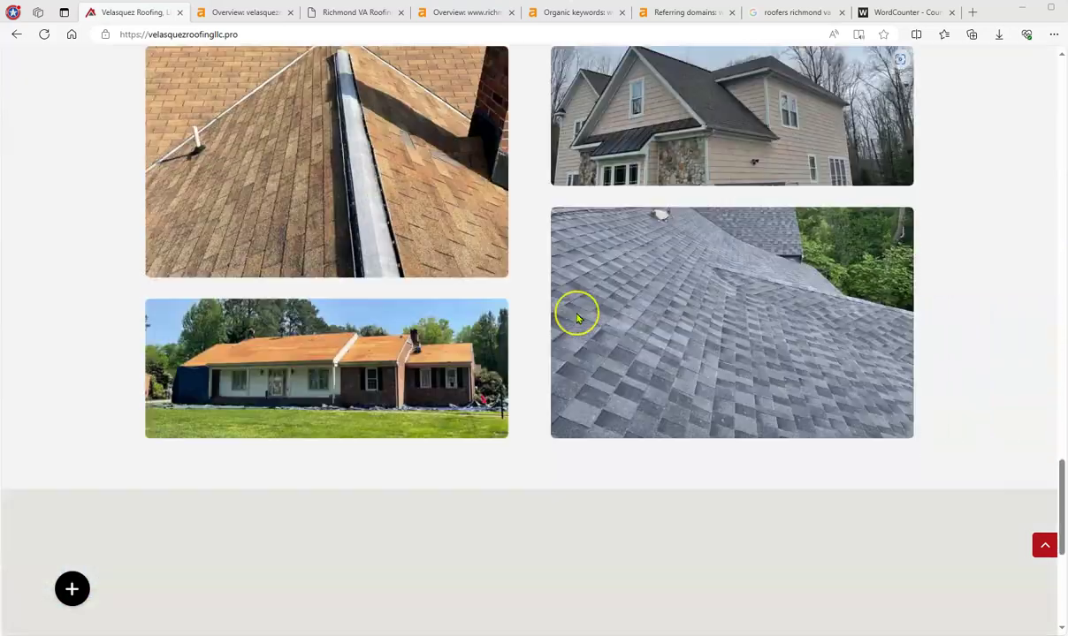
pyautogui.scroll(-3, 578, 317)
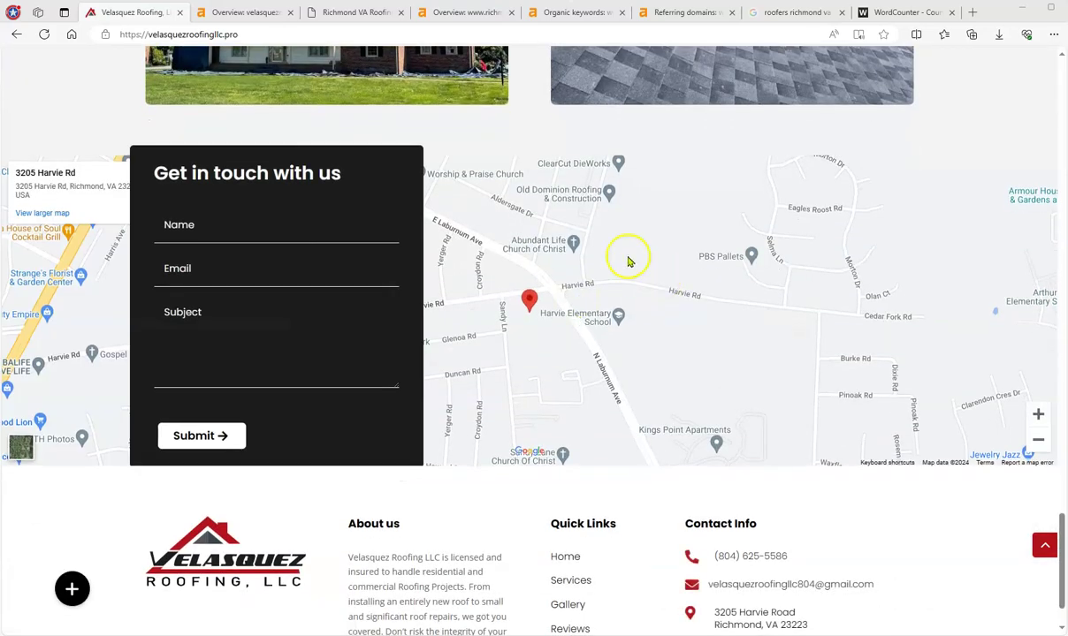
pyautogui.scroll(-1, 537, 333)
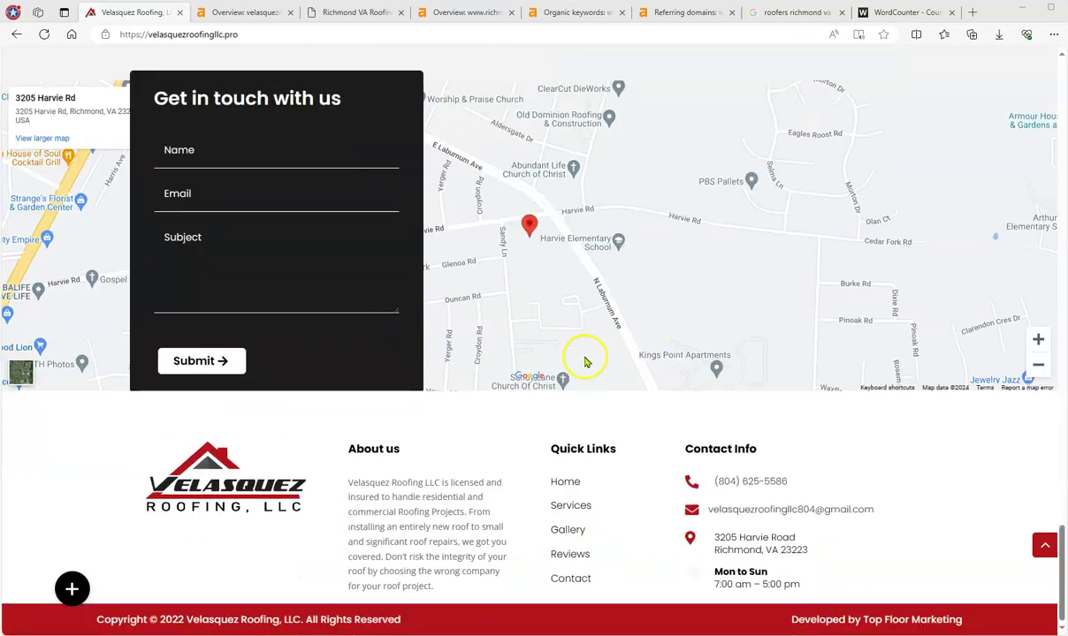
pyautogui.scroll(6, 803, 519)
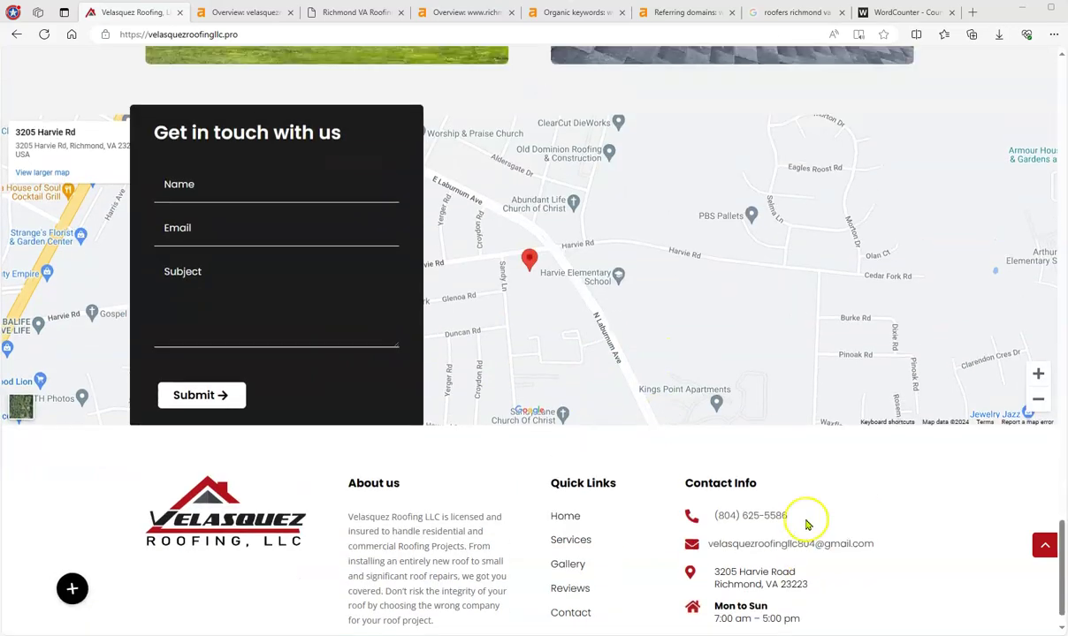
pyautogui.scroll(20, 778, 502)
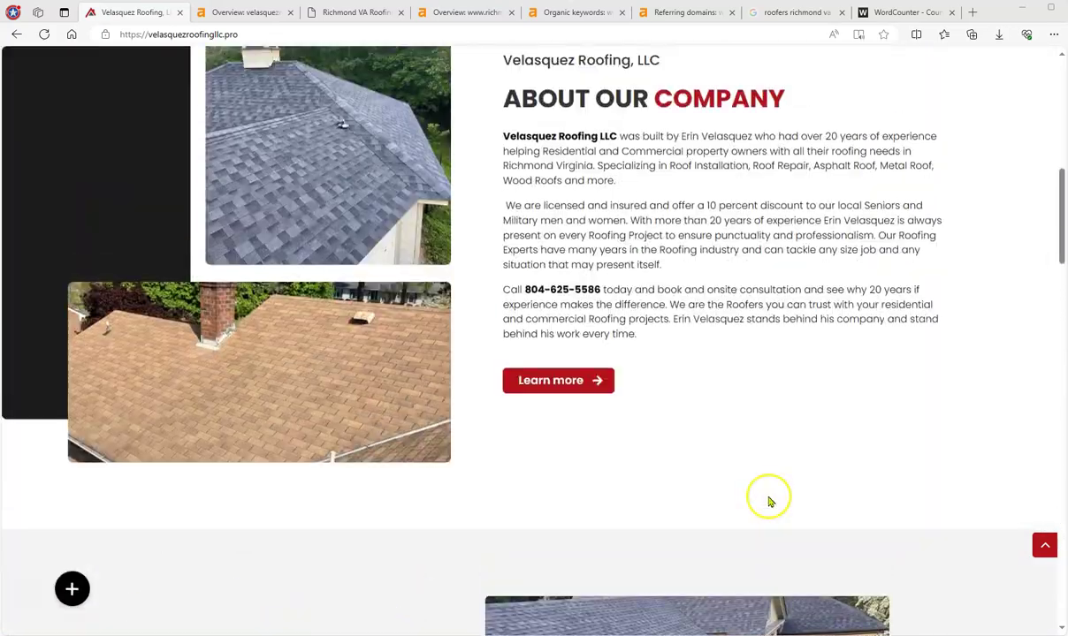
pyautogui.scroll(3, 766, 501)
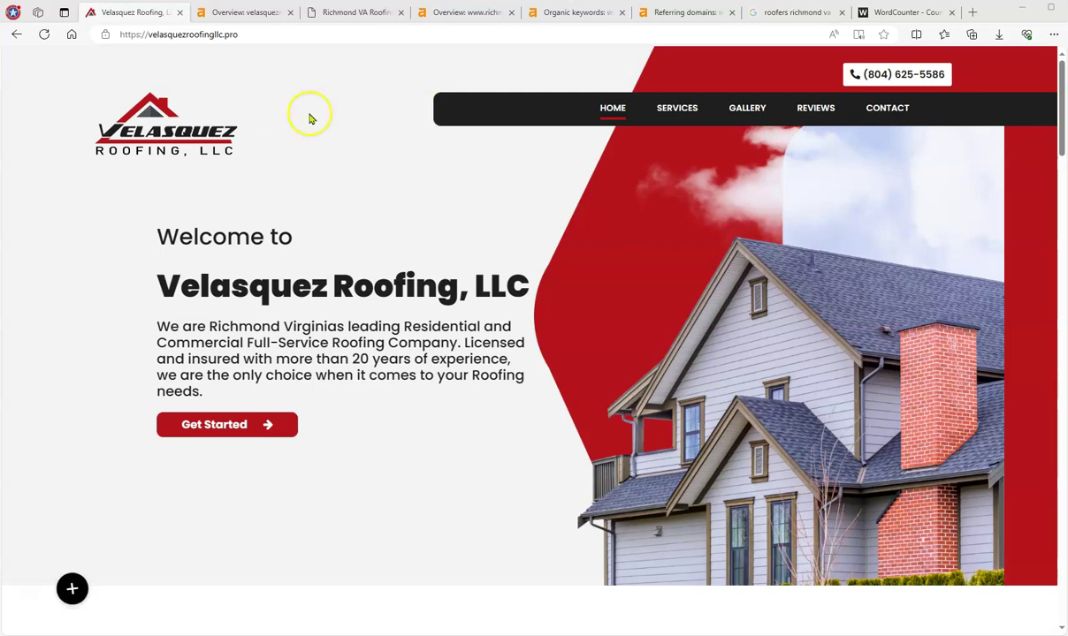
# - Copy all the text on the Velasquez Roofing home page
pyautogui.click(194, 327)
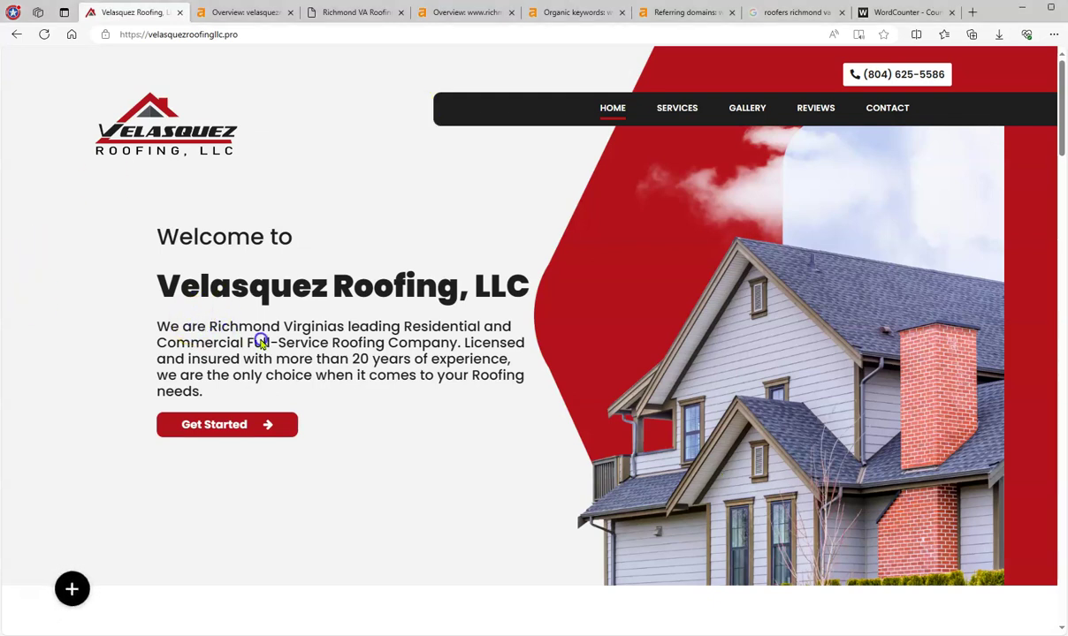
pyautogui.click(335, 355)
pyautogui.hotkey('ctrl', 'a')
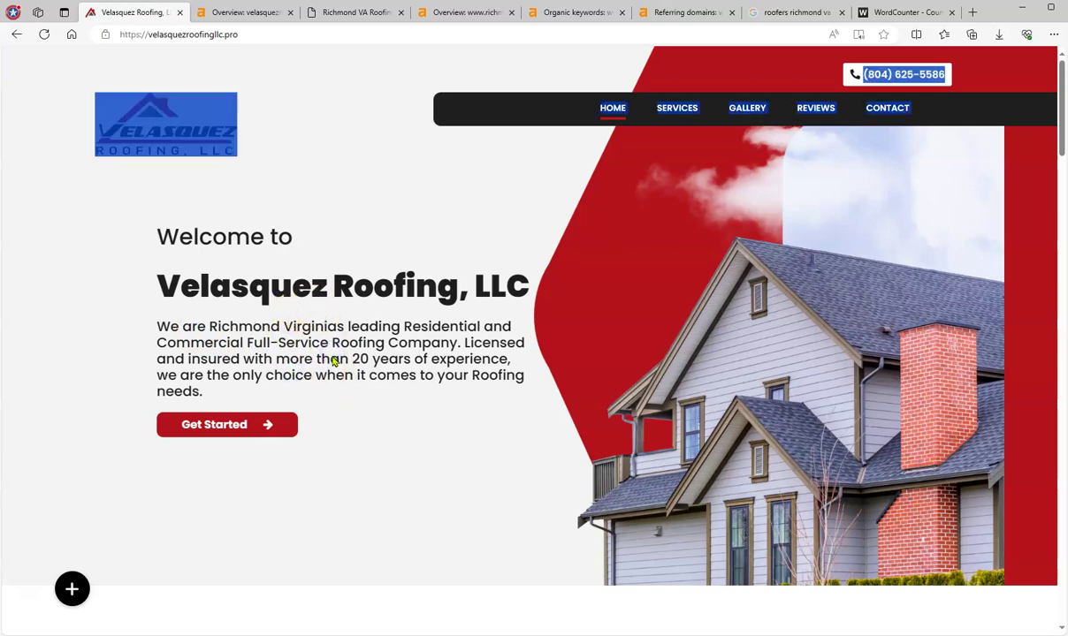
pyautogui.scroll(-5, 333, 362)
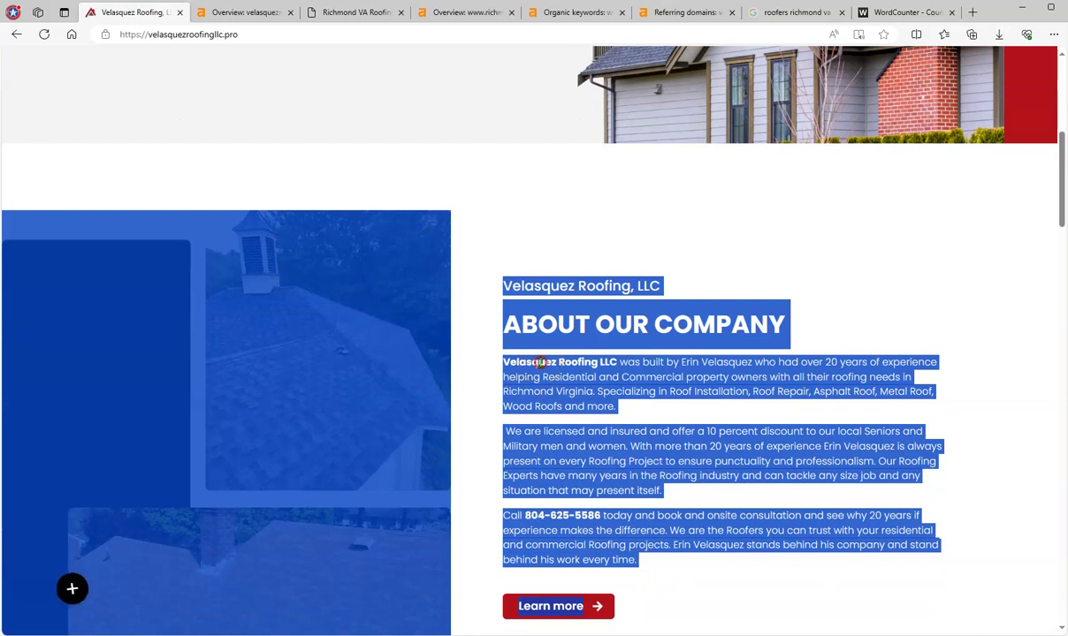
pyautogui.rightClick(541, 361)
pyautogui.click(573, 374)
# - Replace the old text in WordCounter with the copied home page text to check its word count
pyautogui.click(903, 12)
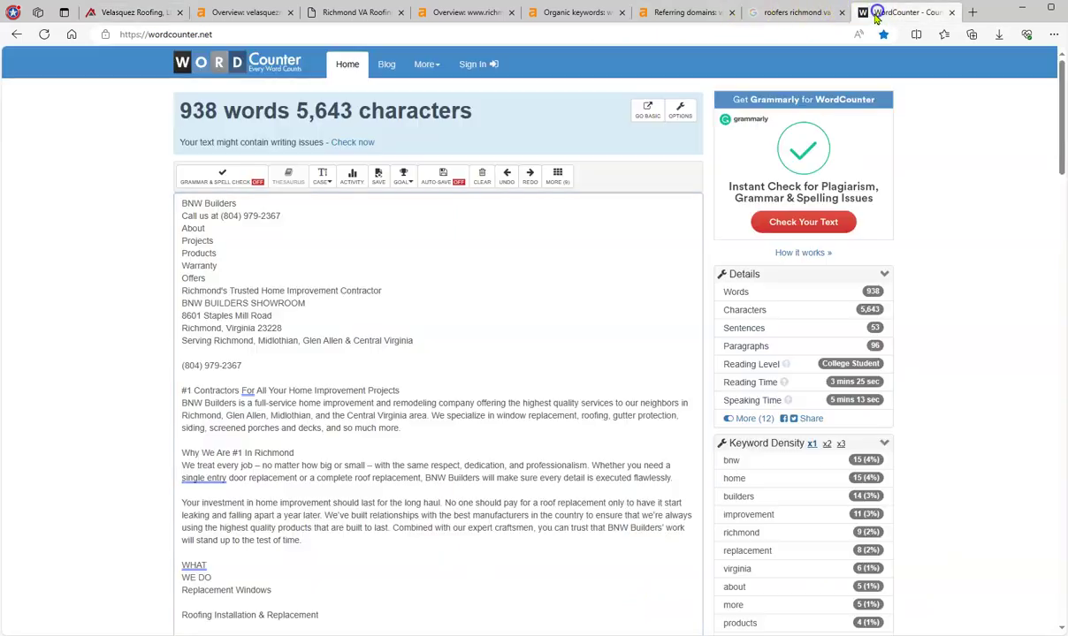
pyautogui.click(483, 177)
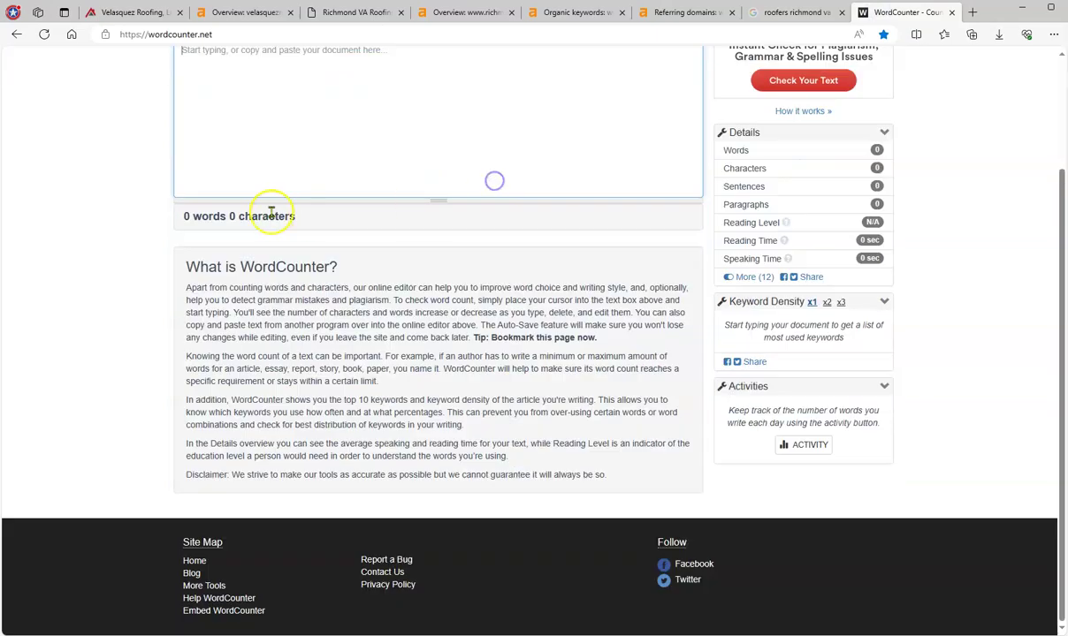
pyautogui.scroll(2, 275, 125)
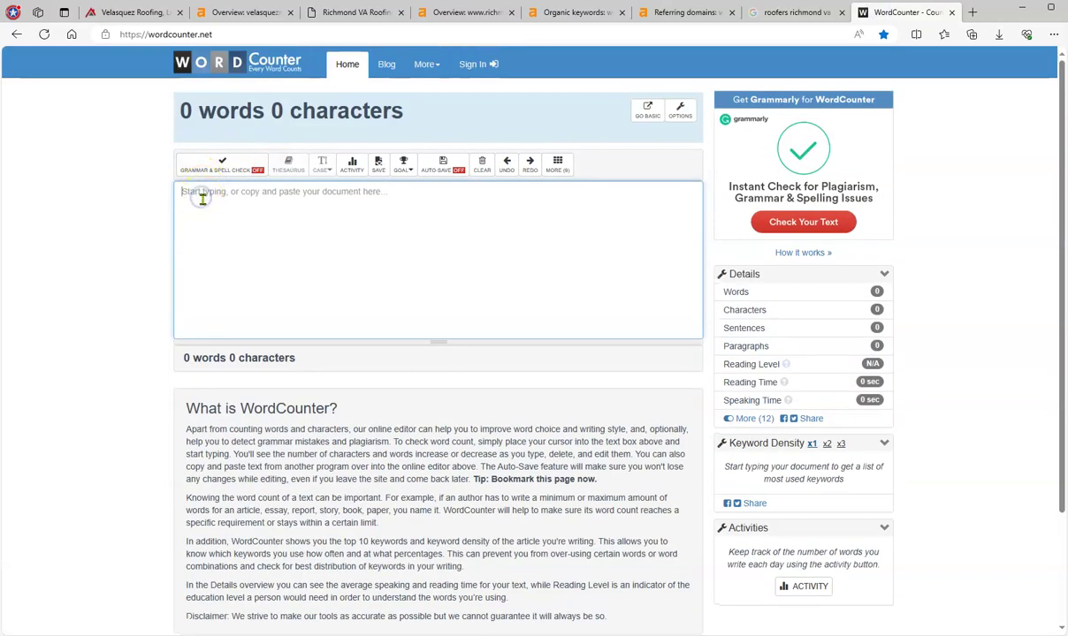
pyautogui.click(212, 194)
pyautogui.hotkey('ctrl', 'v')
pyautogui.scroll(10, 327, 252)
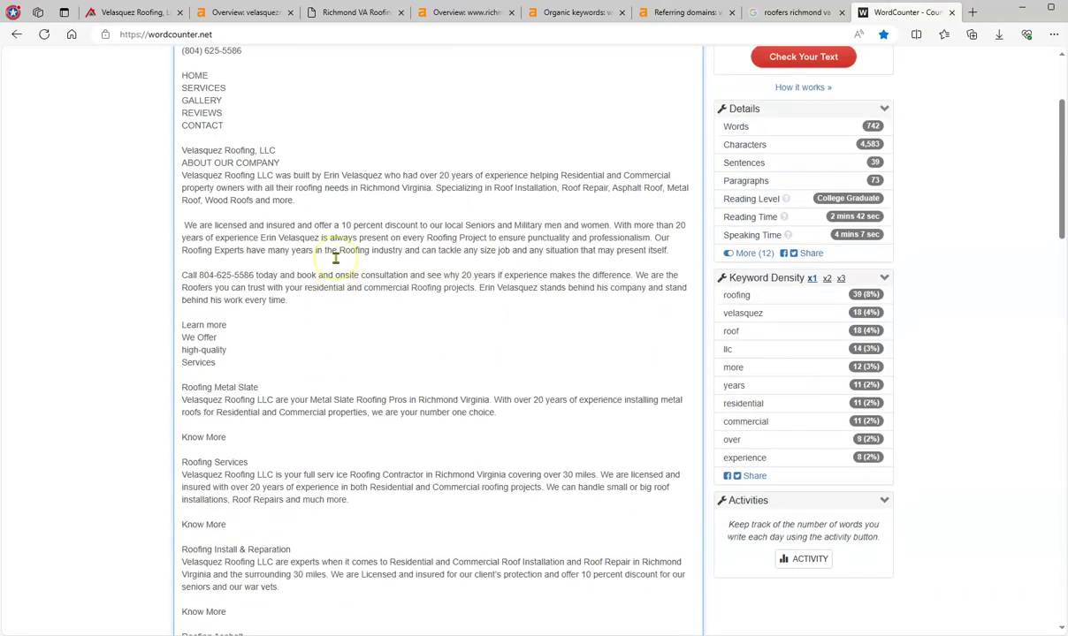
pyautogui.click(295, 203)
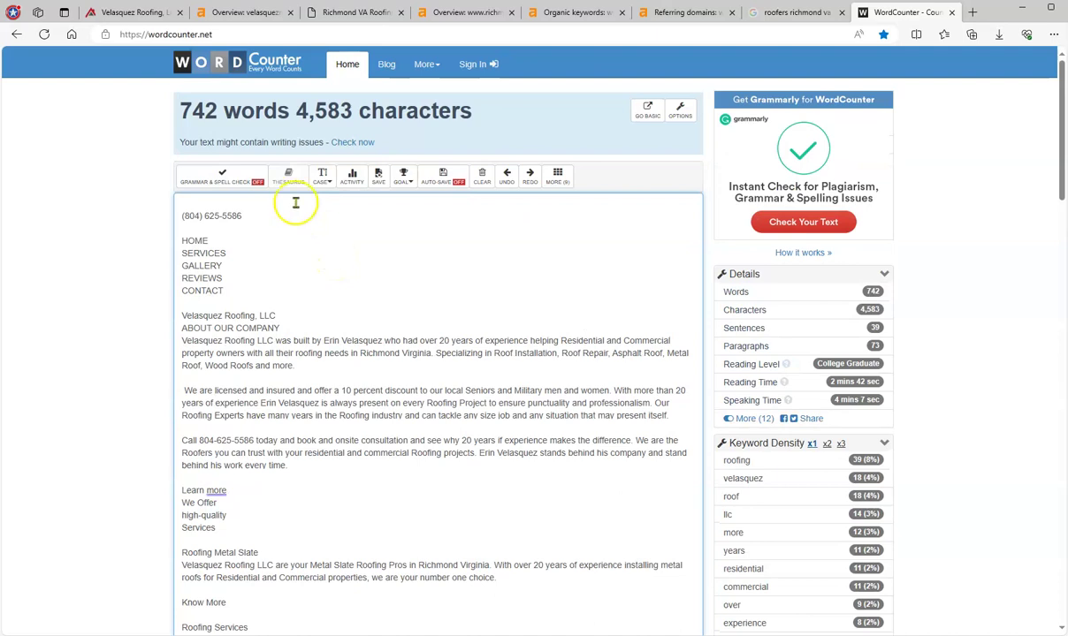
# - Return to the Velasquez Roofing home page and review the amount of content in its banner and About Our Company section
pyautogui.click(130, 14)
pyautogui.click(735, 270)
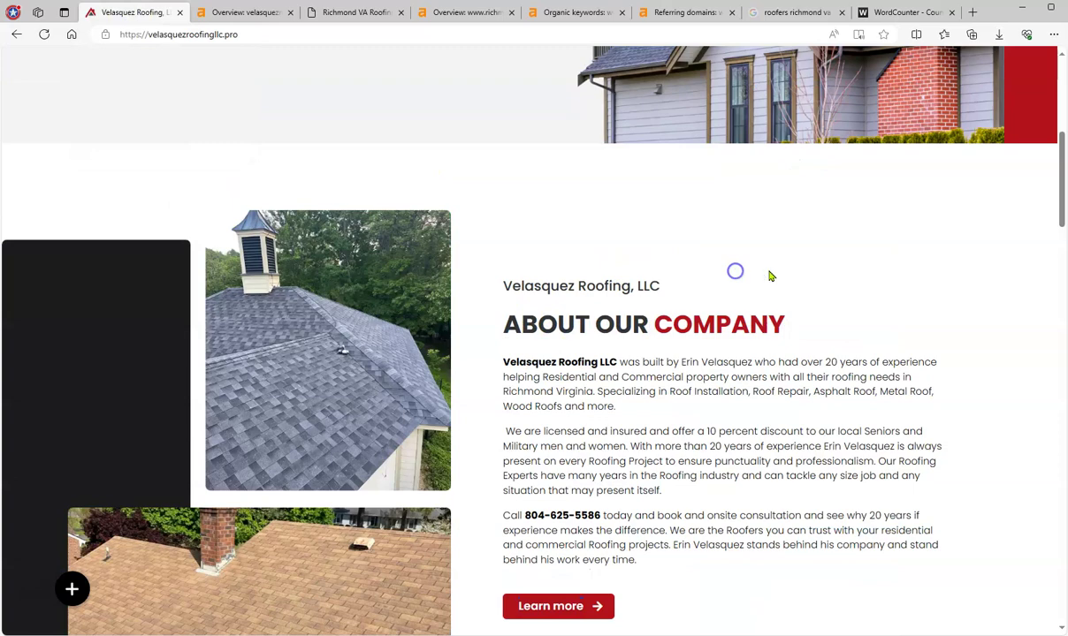
pyautogui.scroll(-3, 804, 416)
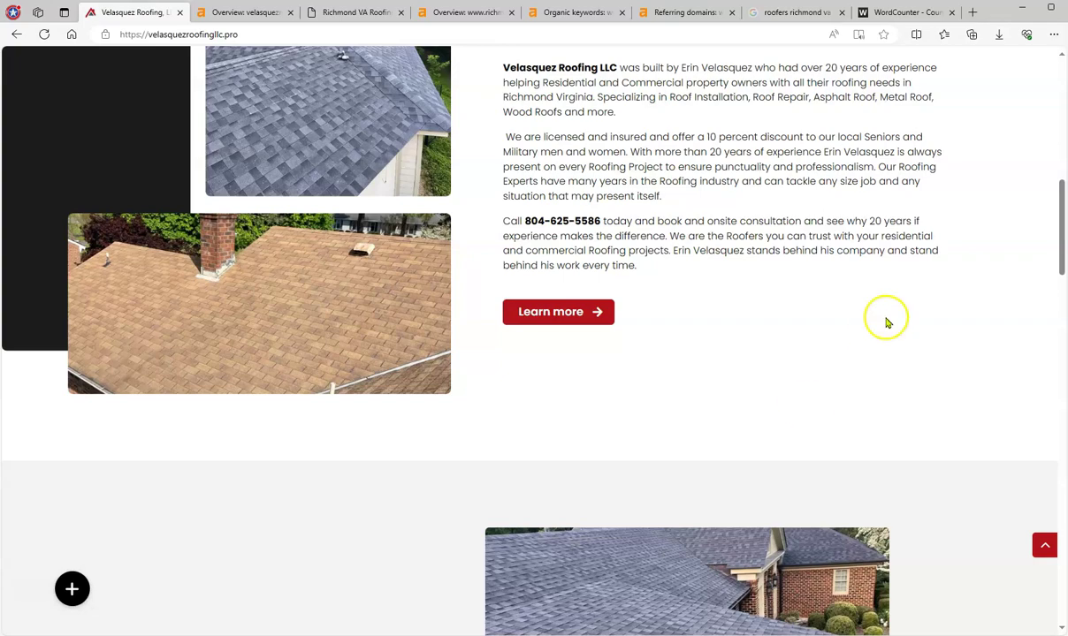
pyautogui.scroll(8, 803, 414)
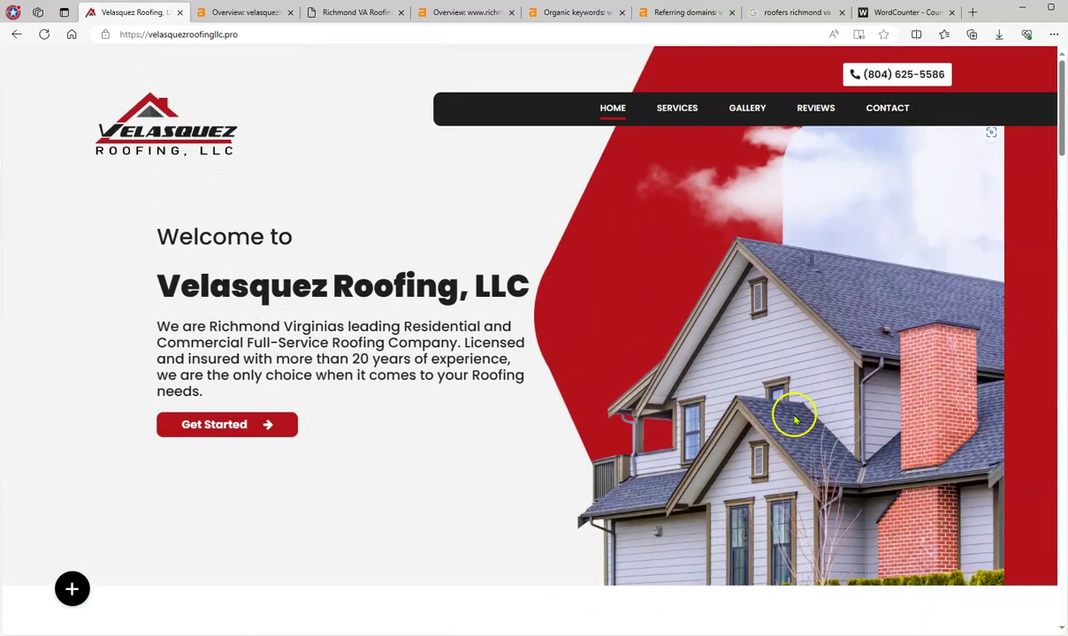
pyautogui.scroll(-3, 797, 419)
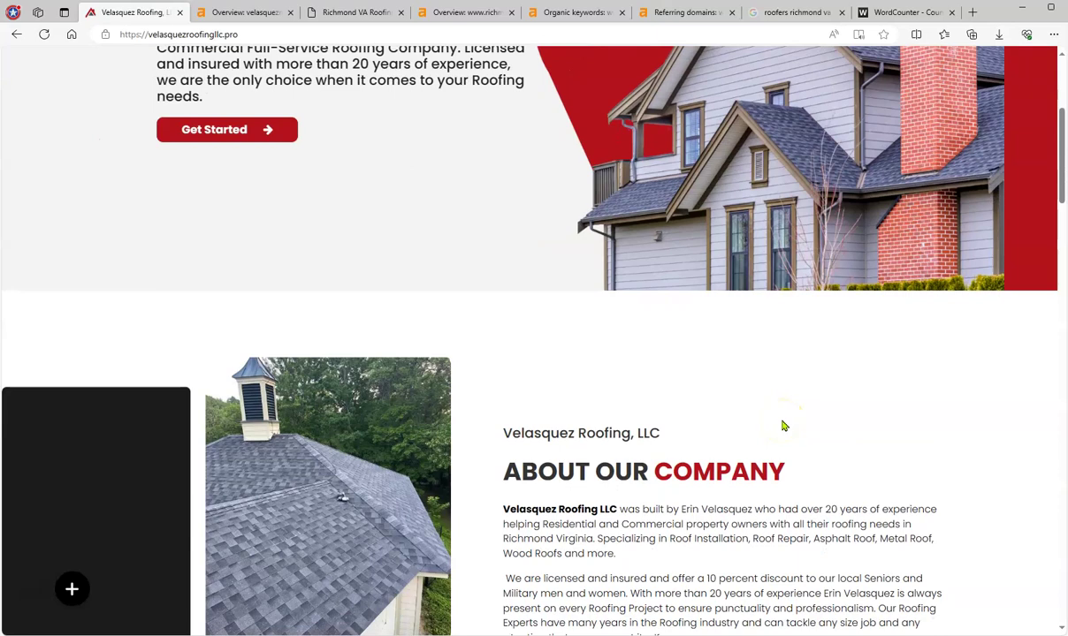
pyautogui.scroll(-2, 782, 427)
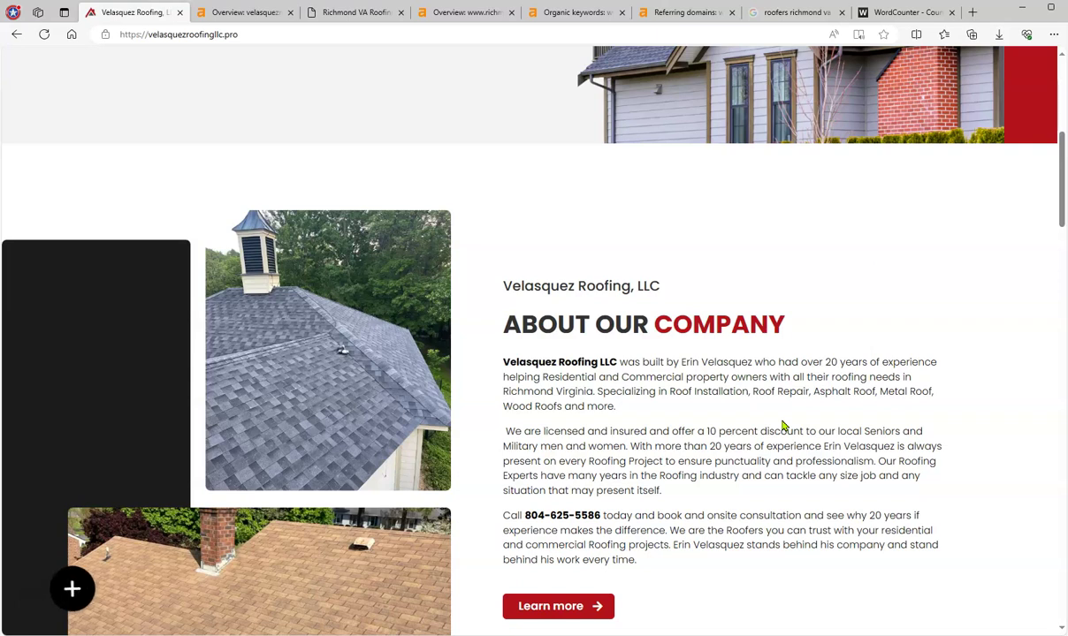
pyautogui.click(783, 422)
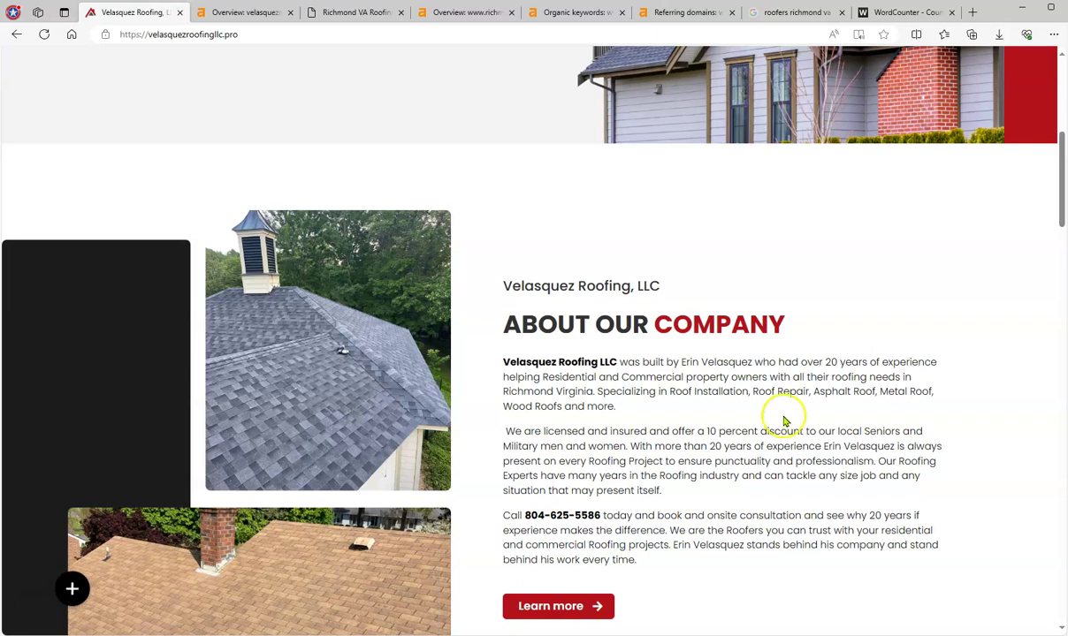
# - Switch to the Google results for "roofers richmond va" and examine the sponsored roofers and the local business listings with the map
pyautogui.click(771, 19)
pyautogui.scroll(10, 758, 396)
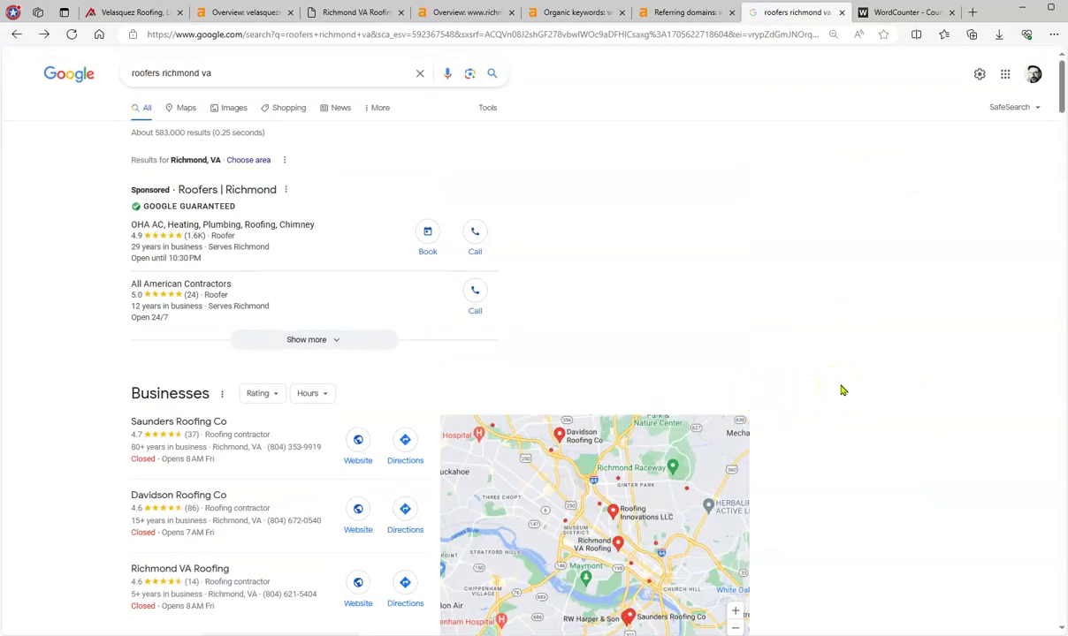
pyautogui.scroll(-3, 840, 389)
pyautogui.scroll(3, 842, 393)
pyautogui.scroll(-2, 876, 338)
pyautogui.scroll(2, 872, 333)
pyautogui.moveTo(384, 232)
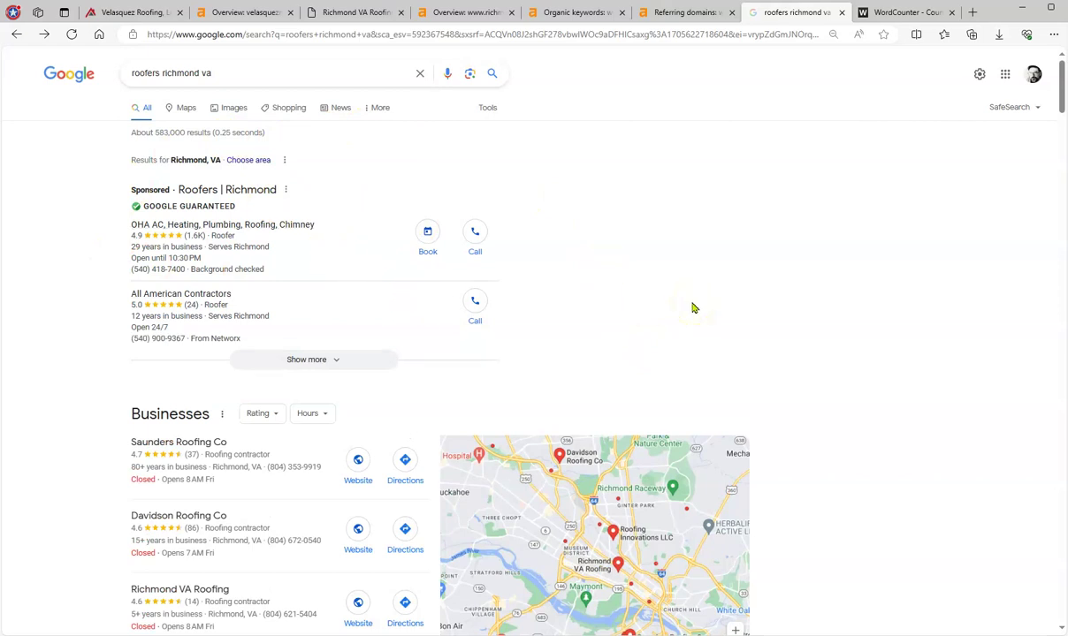
pyautogui.scroll(-3, 801, 300)
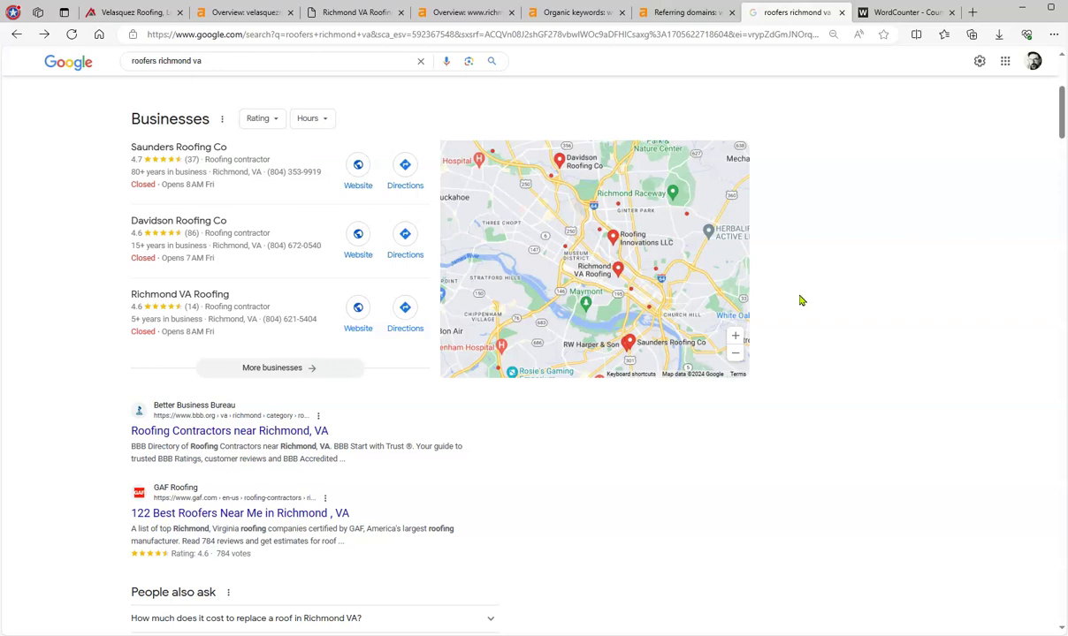
pyautogui.moveTo(296, 180)
# - Examine the organic results below the map listings, comparing directory sites with individual roofing company websites
pyautogui.scroll(-3, 822, 277)
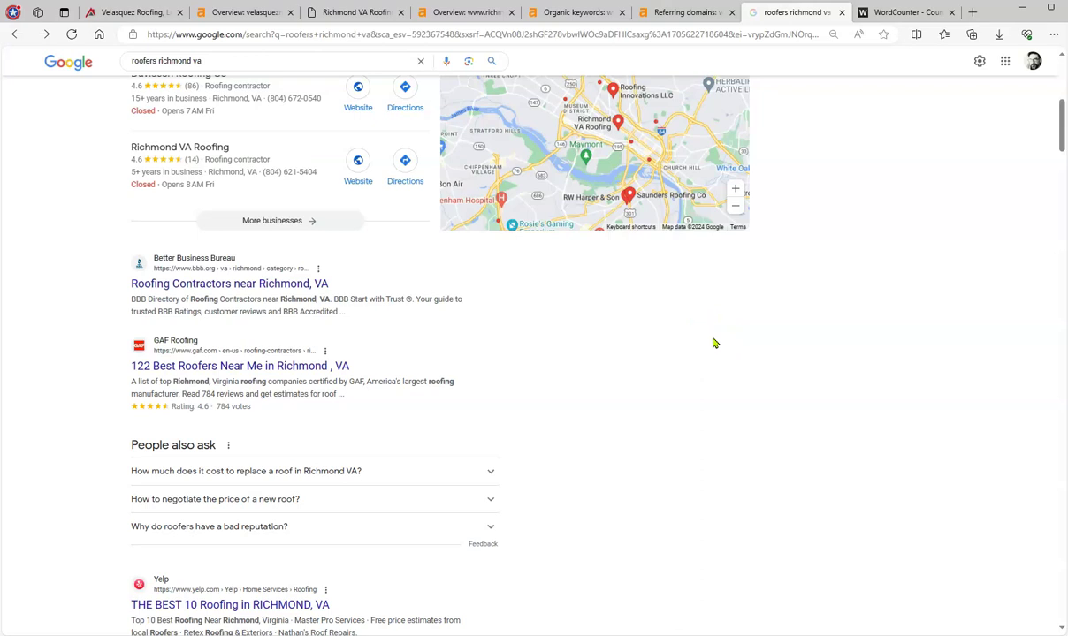
pyautogui.scroll(-2, 715, 343)
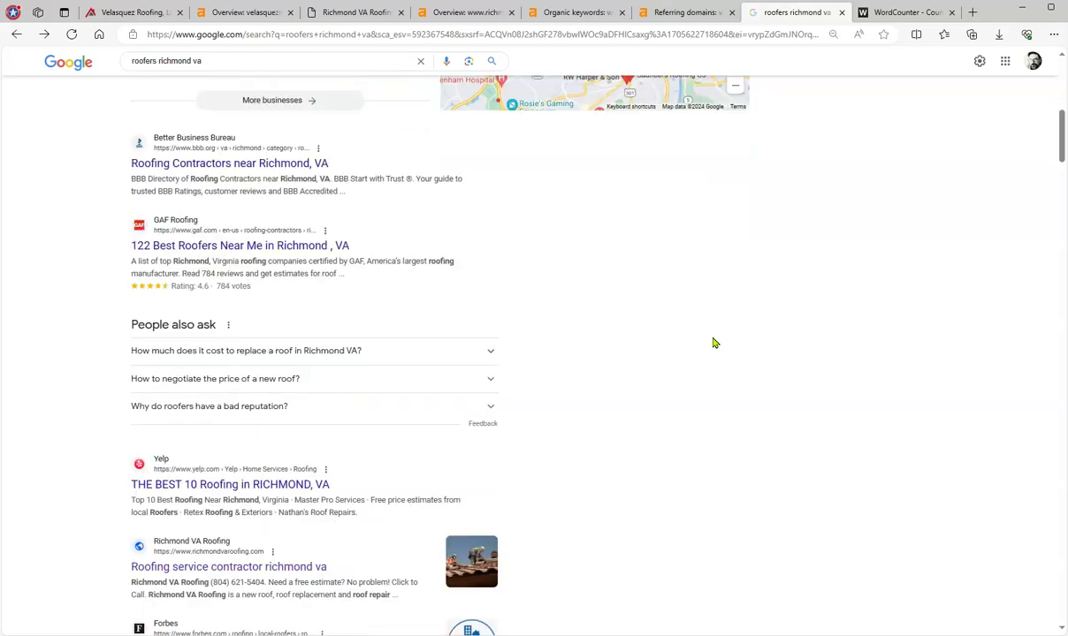
pyautogui.scroll(-2, 714, 343)
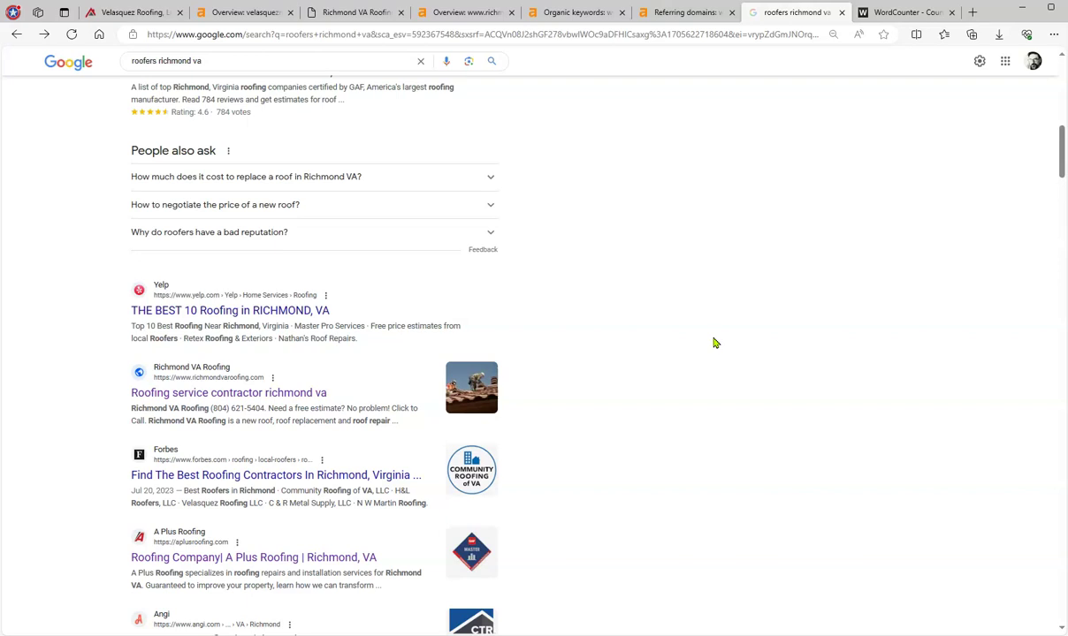
pyautogui.scroll(4, 715, 343)
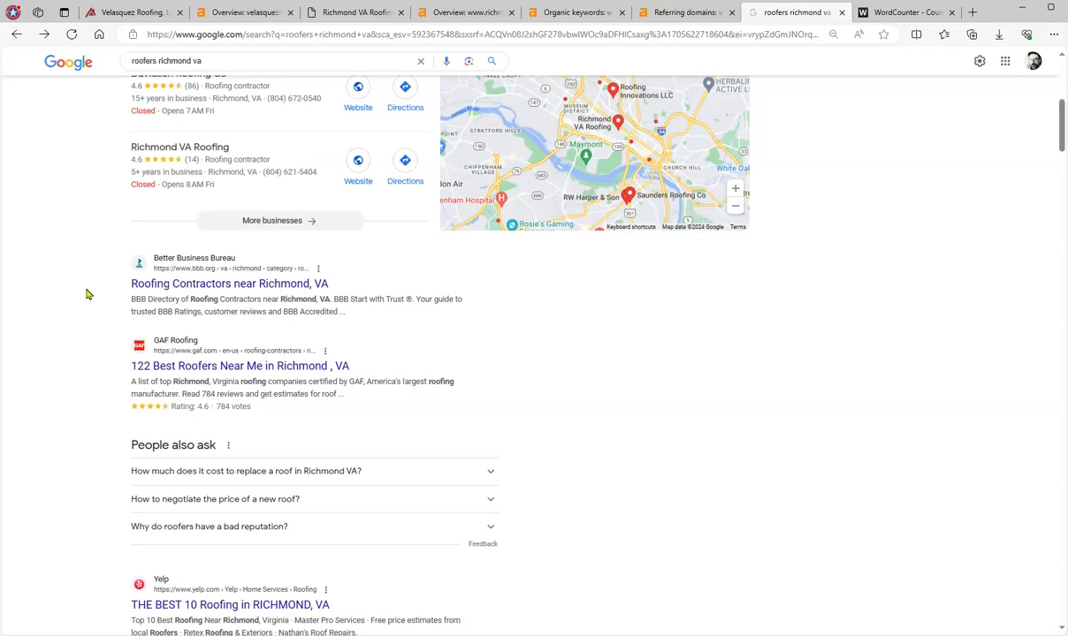
pyautogui.scroll(-2, 87, 294)
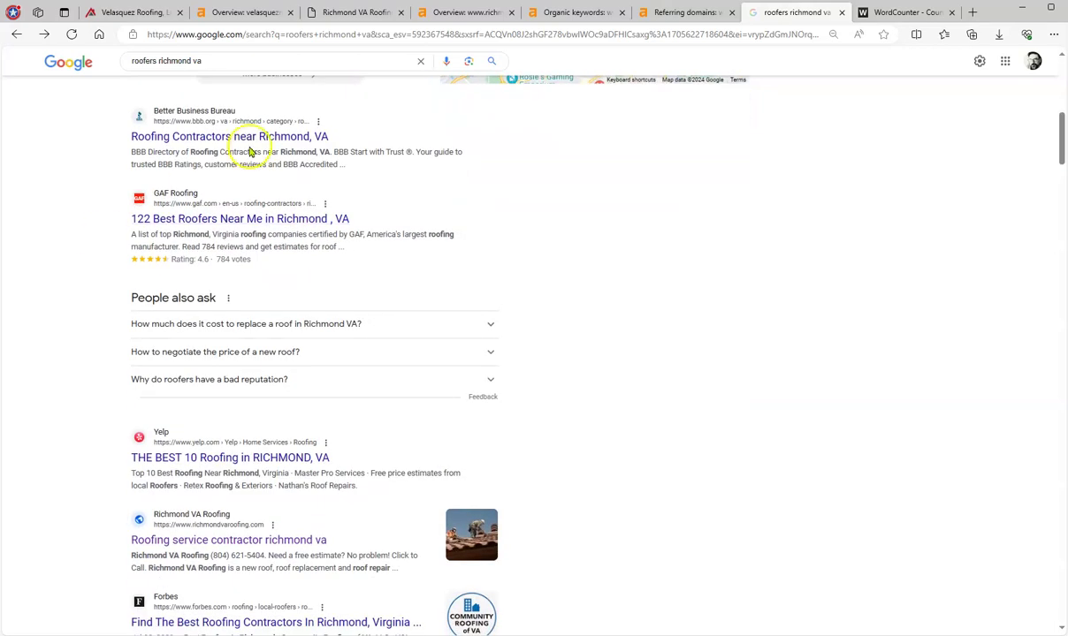
pyautogui.scroll(-2, 66, 267)
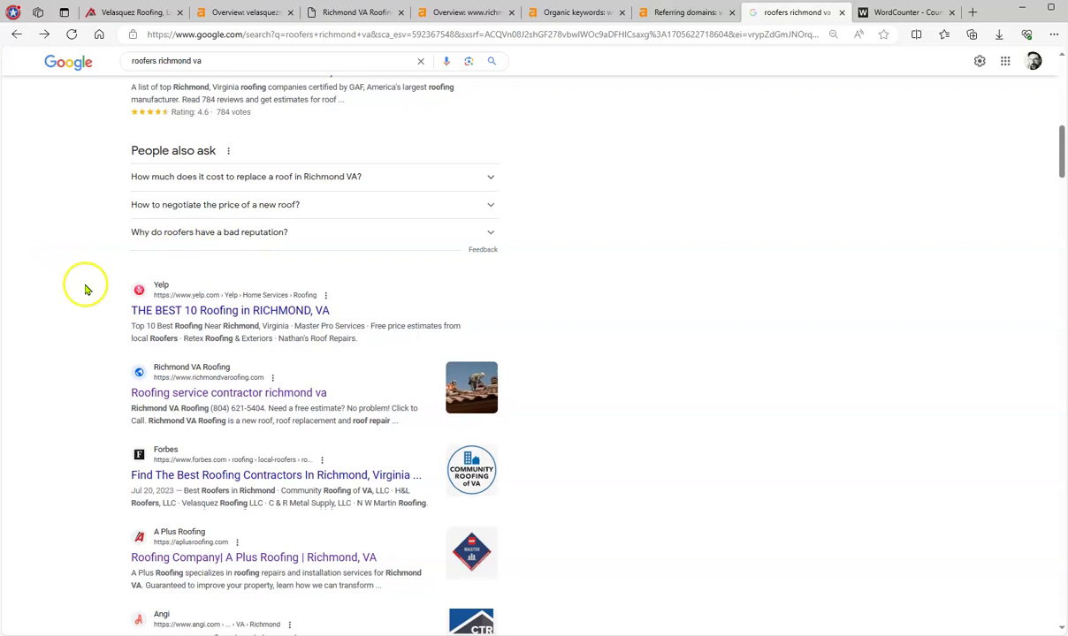
pyautogui.scroll(-2, 104, 308)
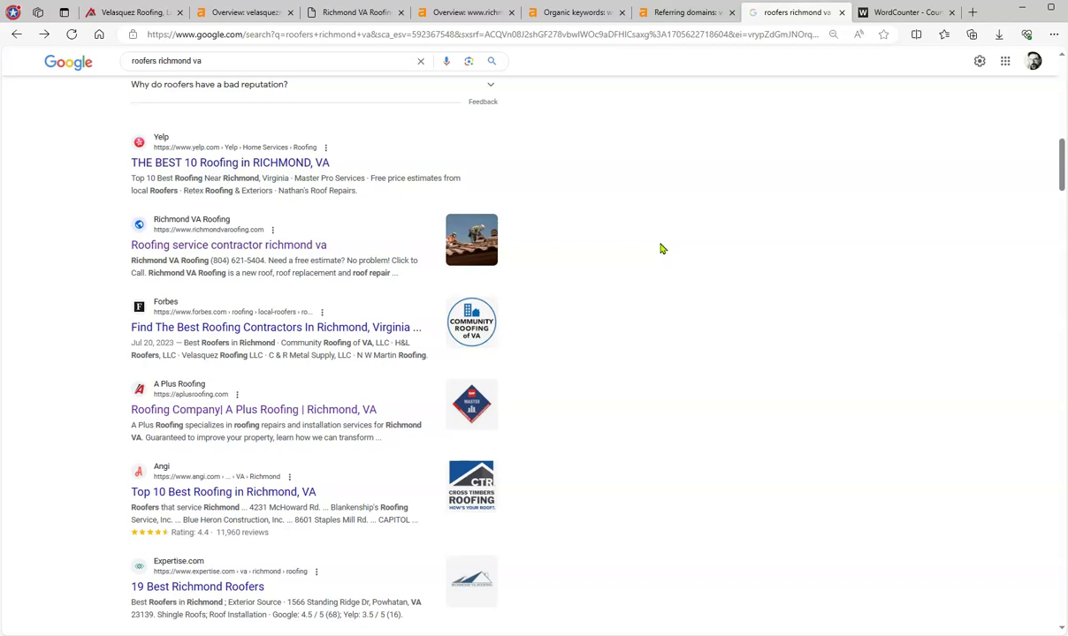
pyautogui.scroll(5, 660, 249)
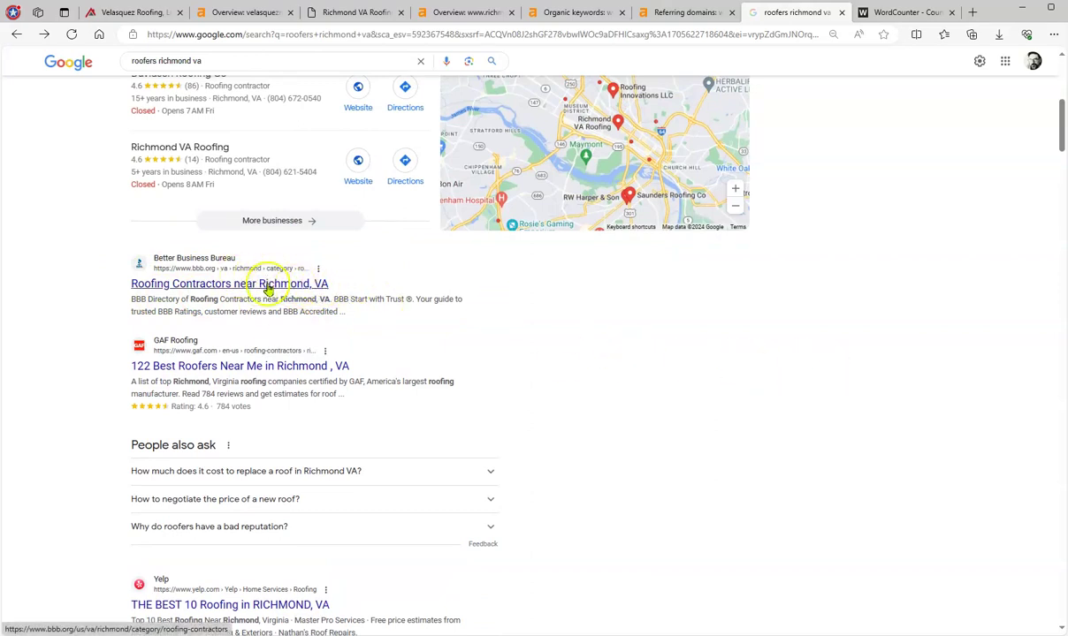
# - Switch to the Ahrefs overview for velasquezroofingllc.pro and review its backlink profile and organic search metrics
pyautogui.scroll(4, 760, 341)
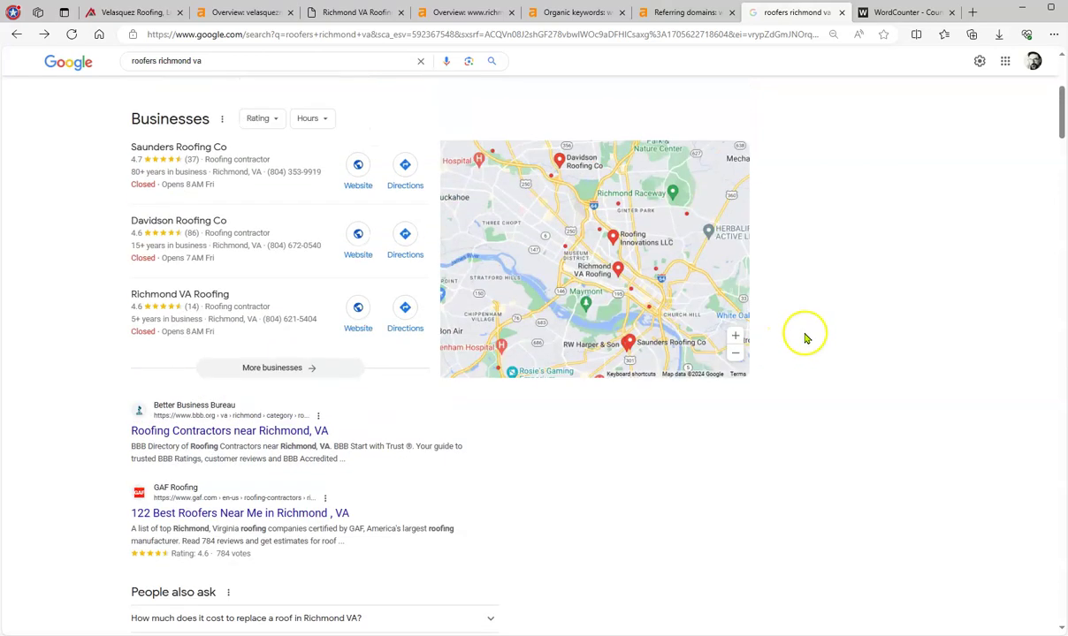
pyautogui.click(140, 12)
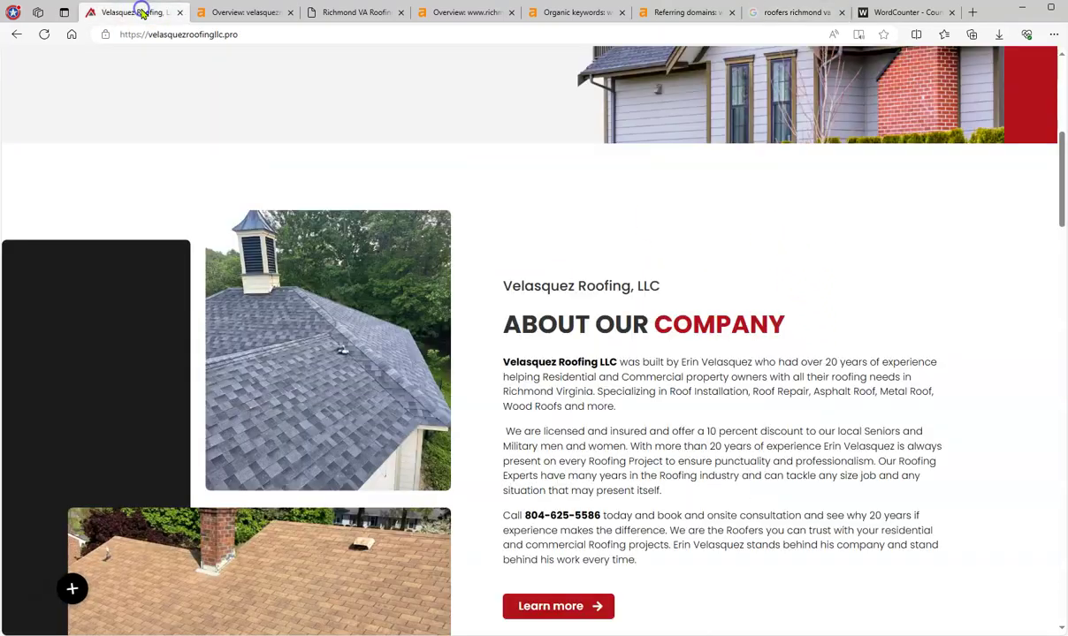
pyautogui.click(242, 13)
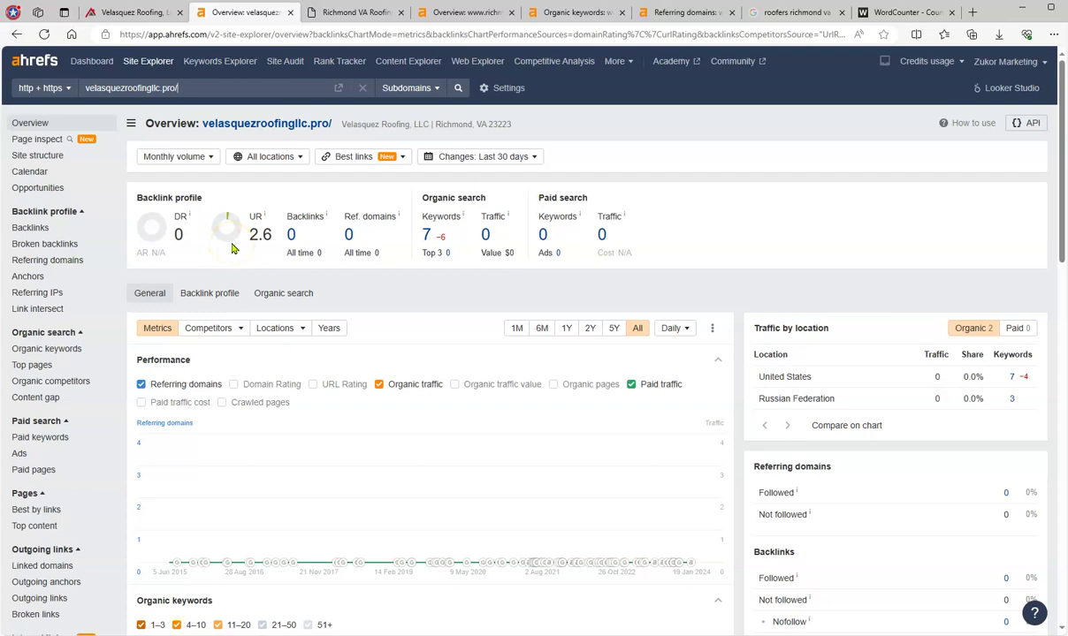
# - Open the Richmond VA Roofing home page and review the amount of written content from its banner down through its service sections
pyautogui.click(358, 14)
pyautogui.scroll(-20, 357, 329)
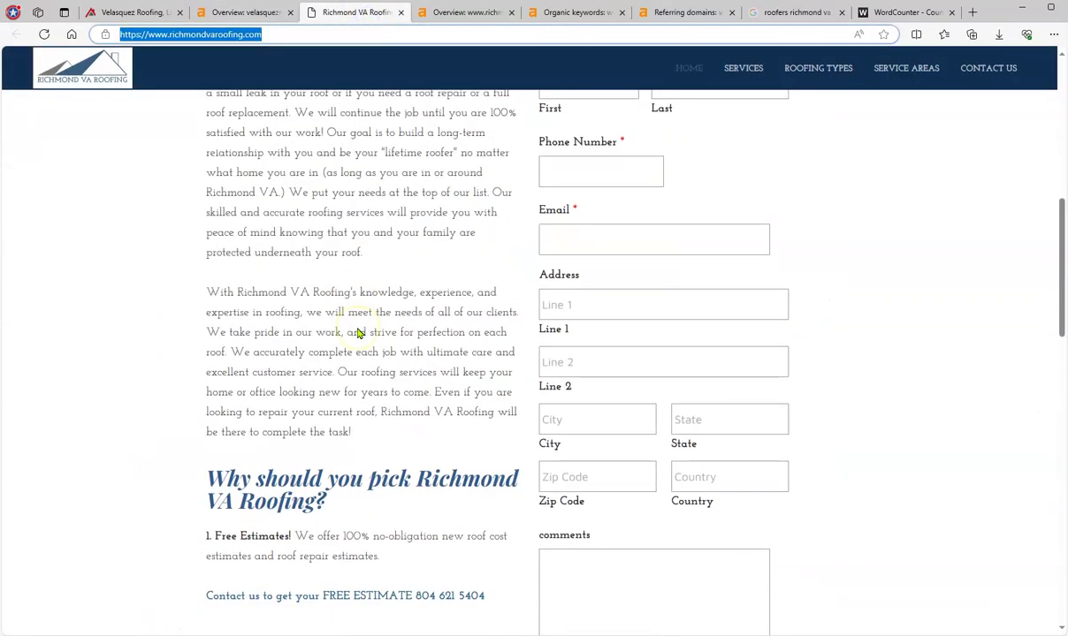
pyautogui.scroll(14, 358, 332)
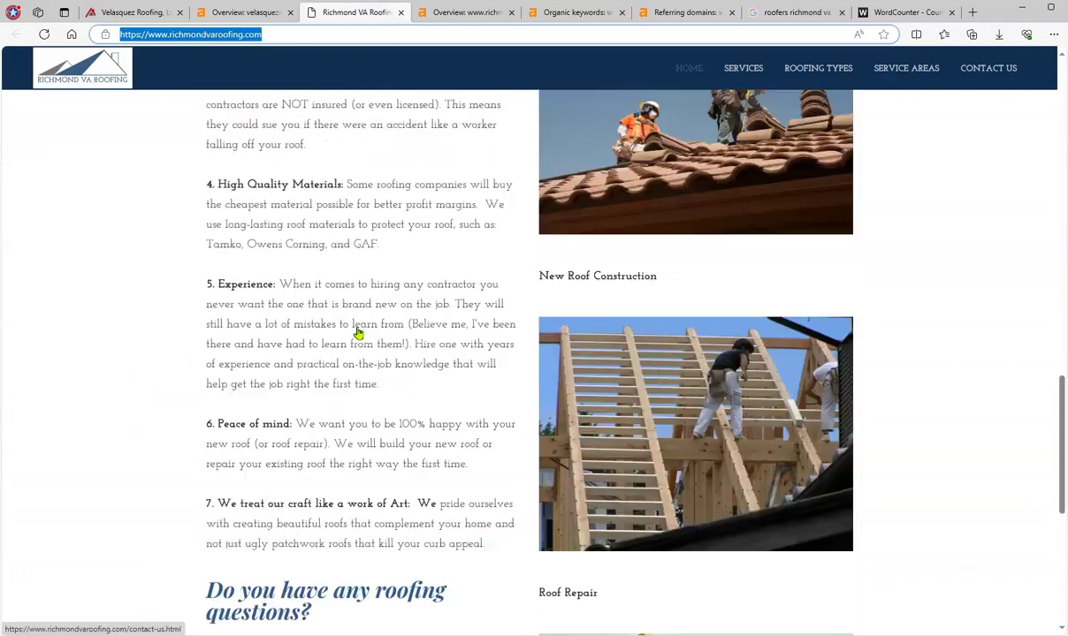
pyautogui.scroll(7, 353, 326)
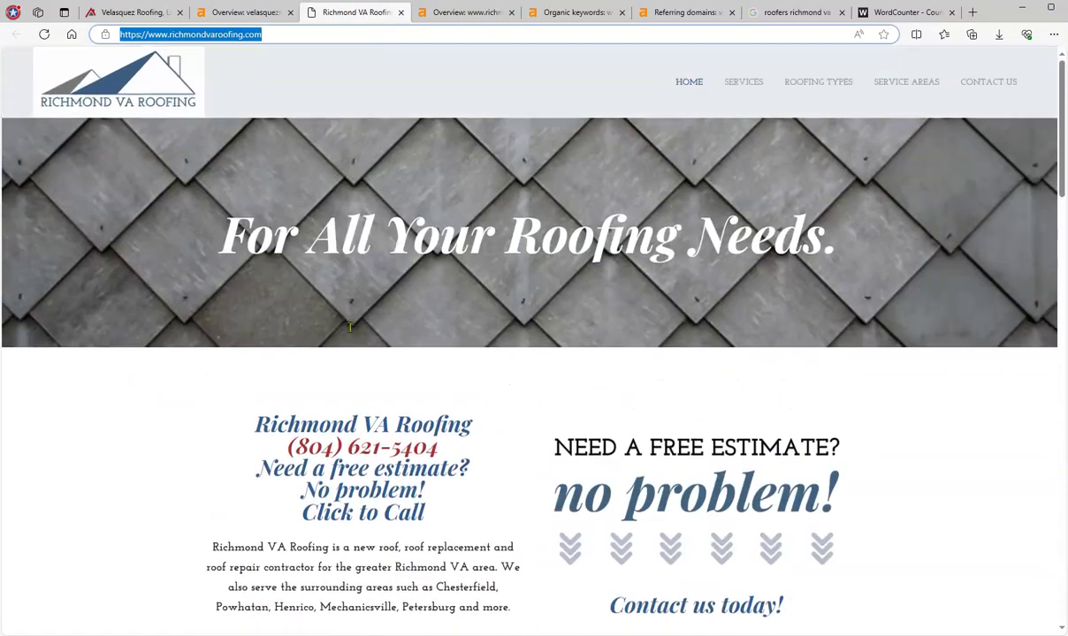
pyautogui.click(339, 336)
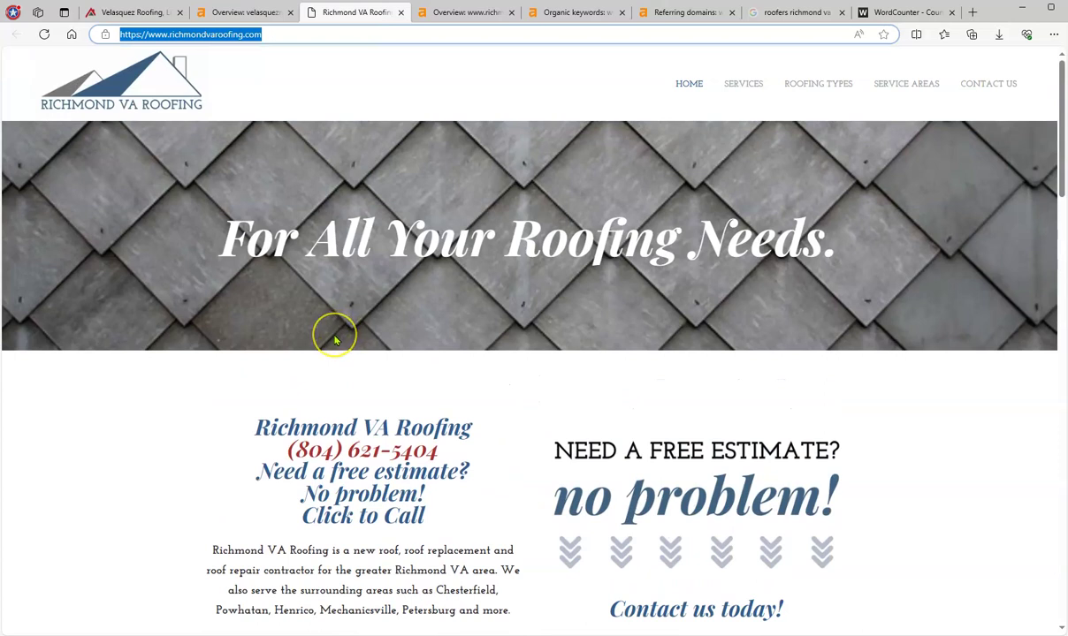
pyautogui.click(466, 14)
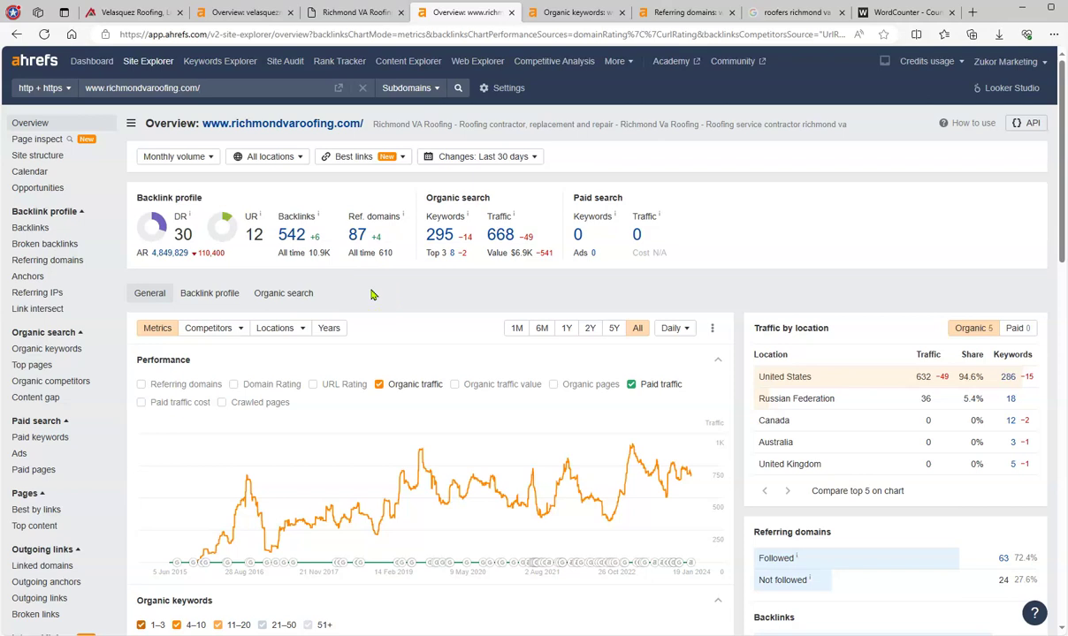
pyautogui.scroll(-2, 371, 294)
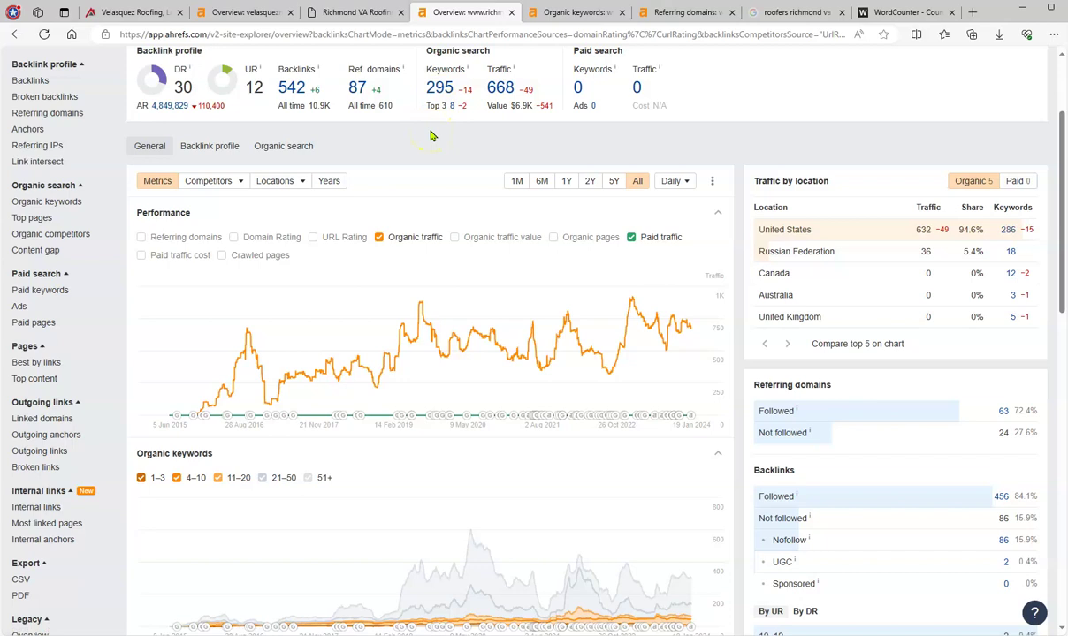
pyautogui.click(559, 12)
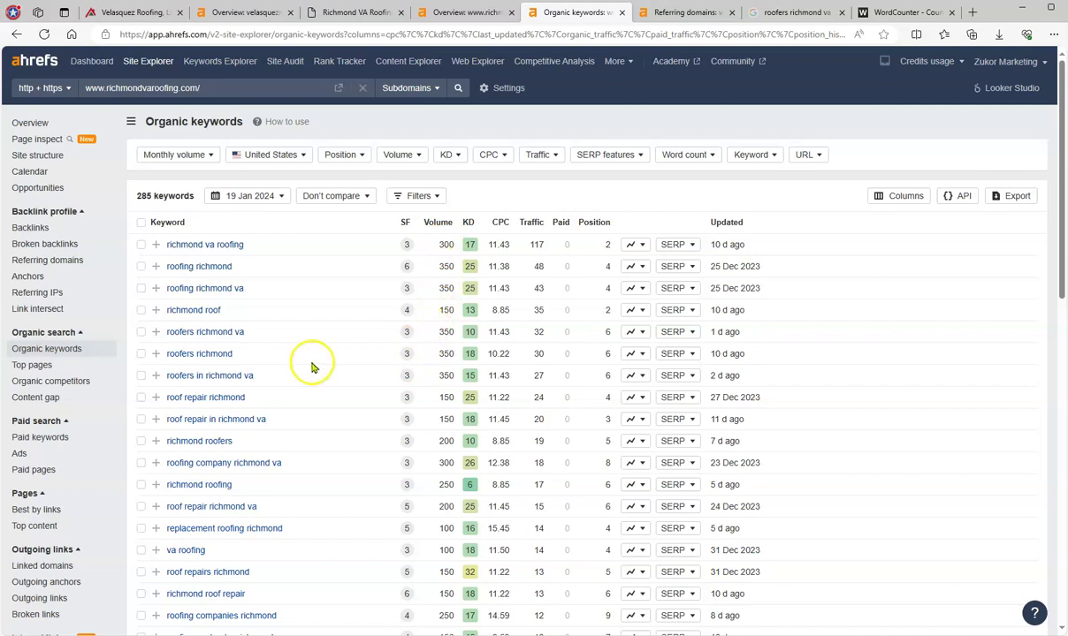
pyautogui.scroll(-3, 300, 369)
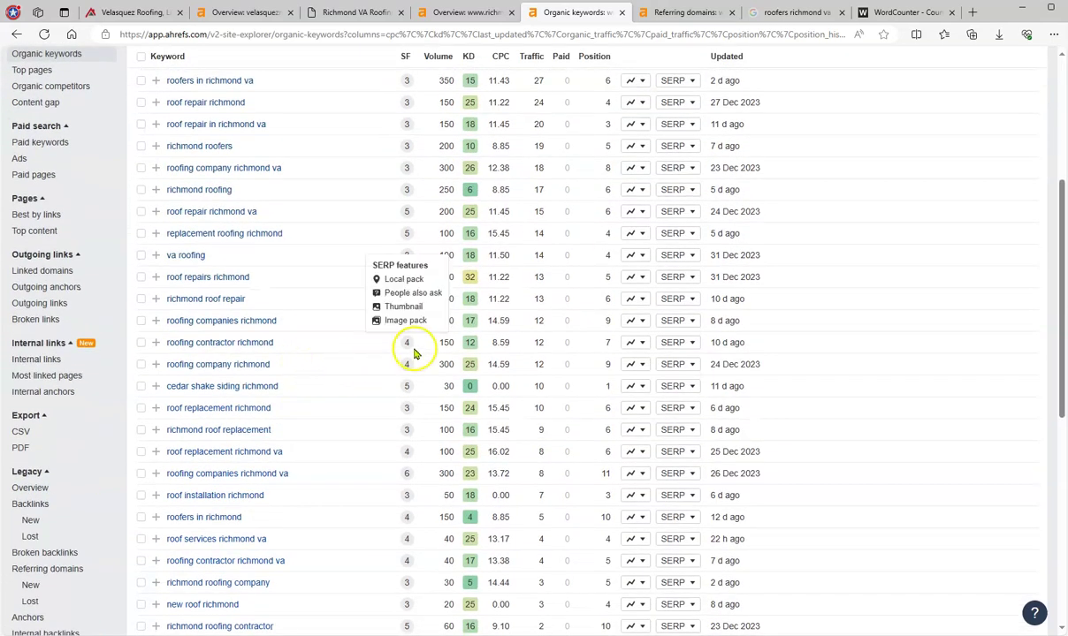
pyautogui.scroll(1, 351, 304)
pyautogui.scroll(3, 351, 304)
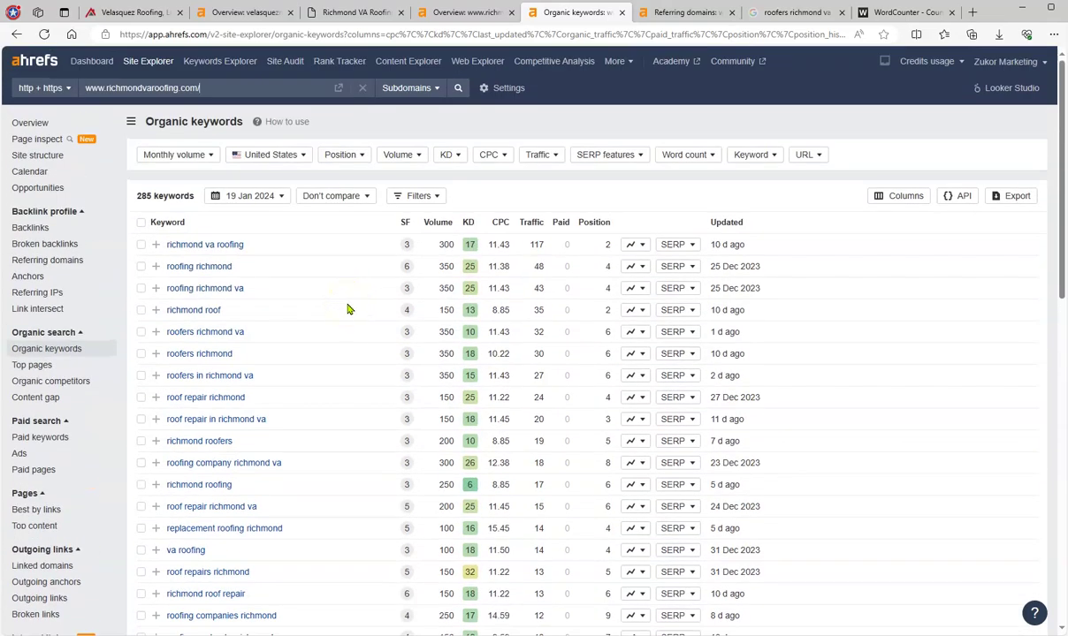
pyautogui.click(681, 13)
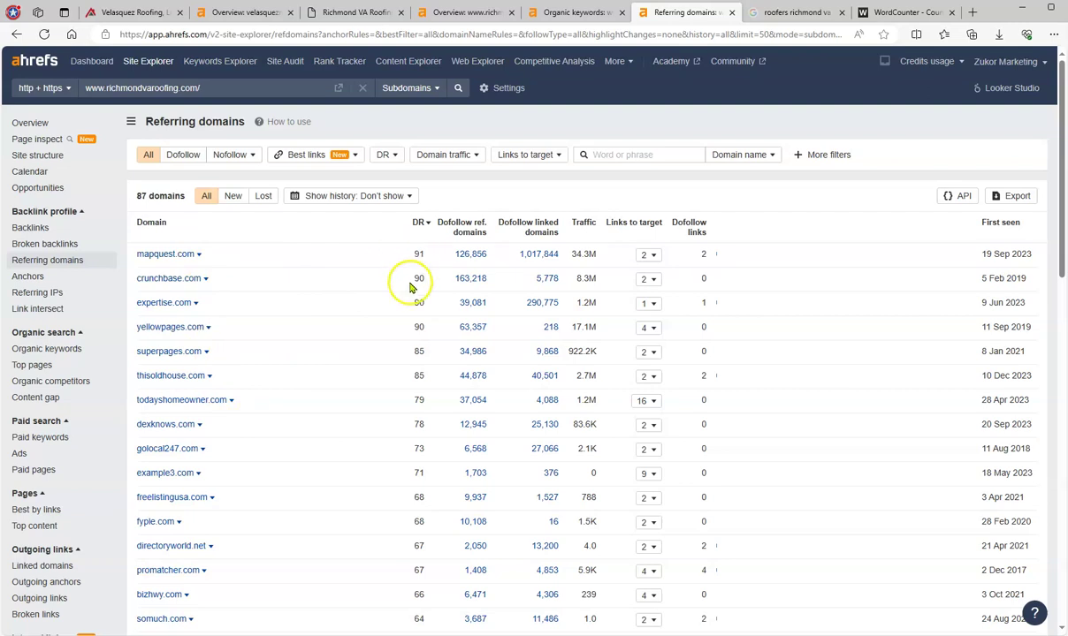
pyautogui.scroll(-2, 409, 290)
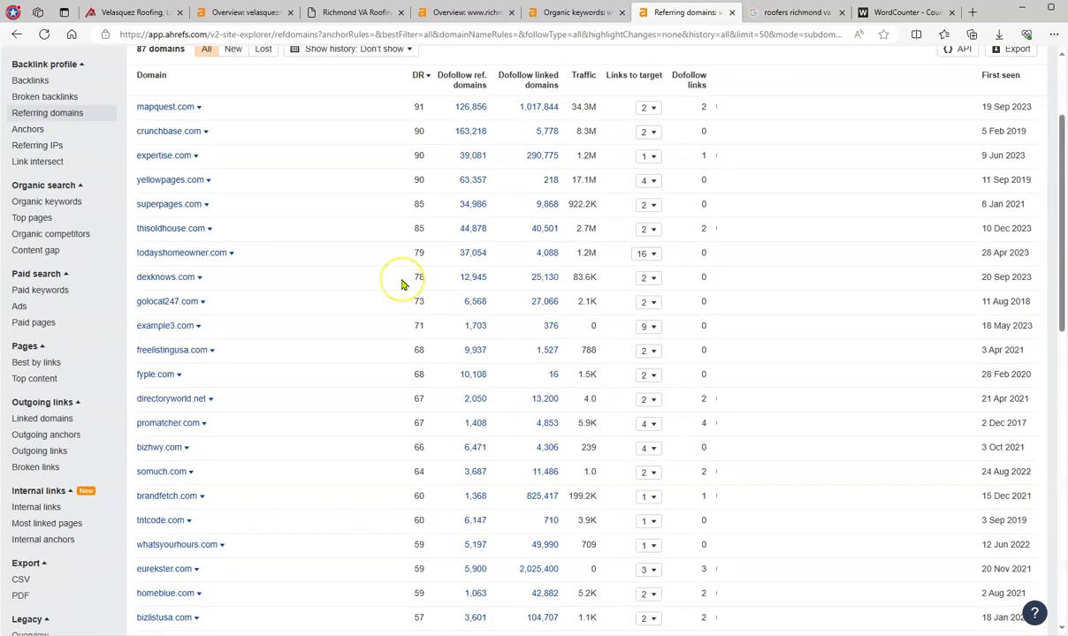
pyautogui.scroll(-2, 401, 283)
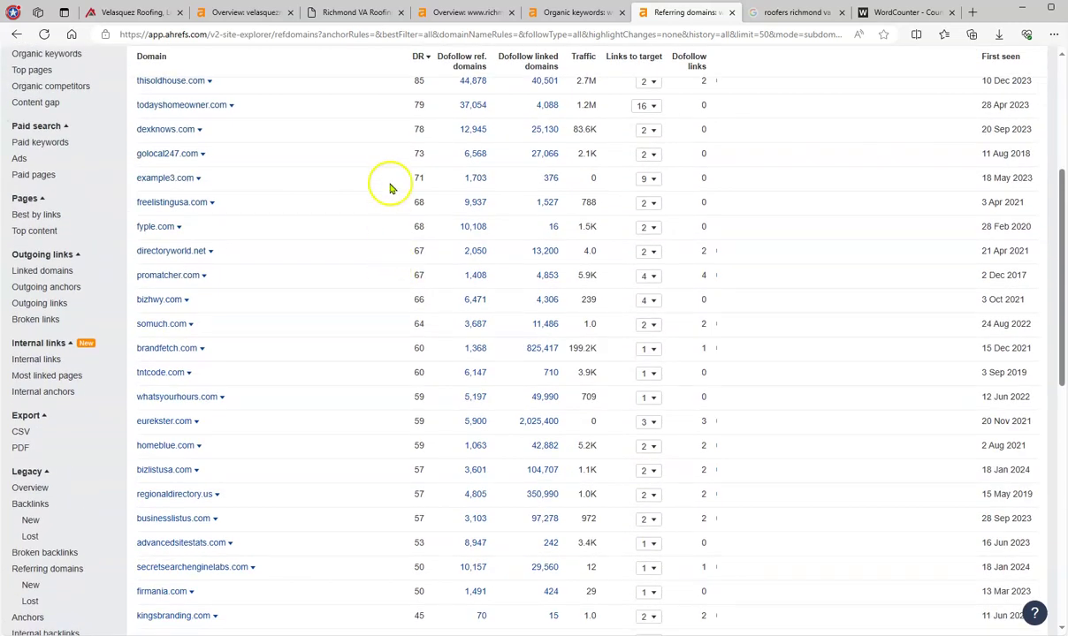
pyautogui.scroll(-4, 409, 288)
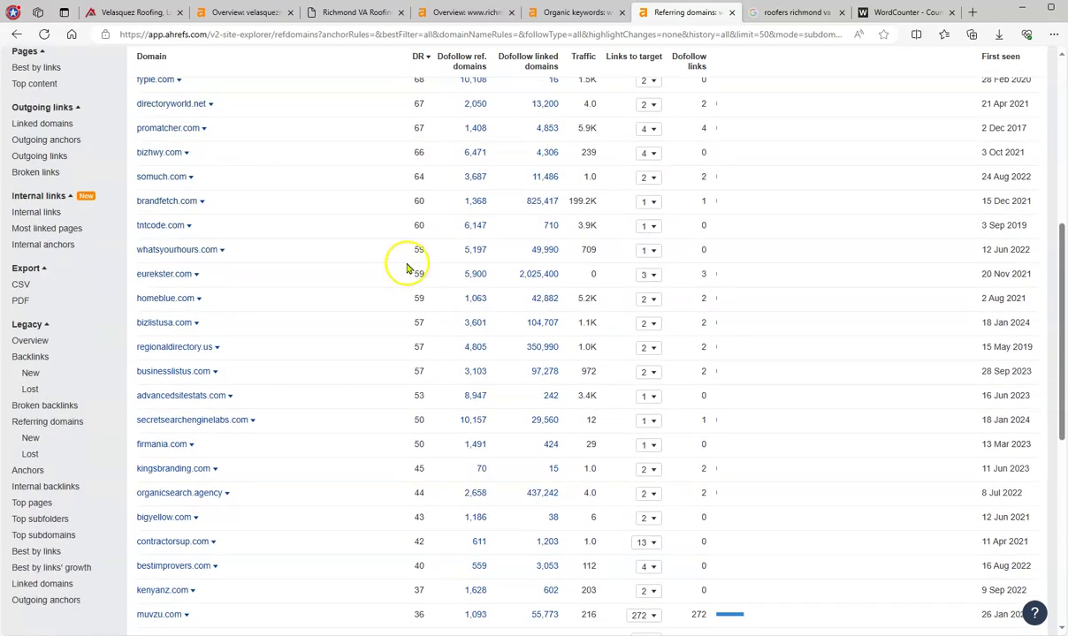
pyautogui.scroll(-4, 397, 312)
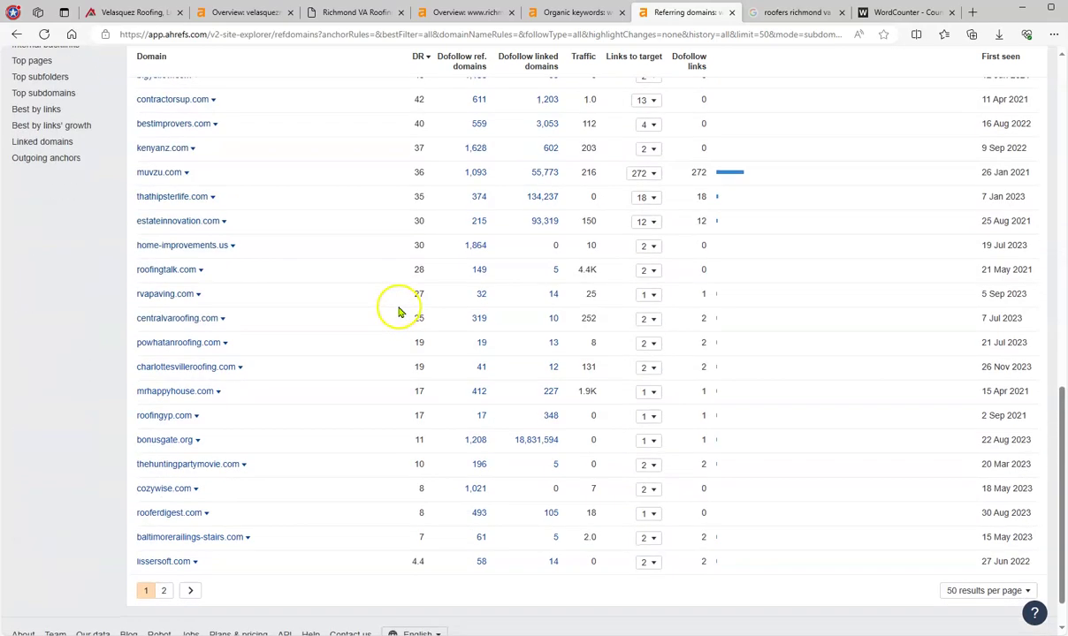
# - Open page 2 of the referring domains and examine the remaining linking sites and their DR
pyautogui.click(164, 544)
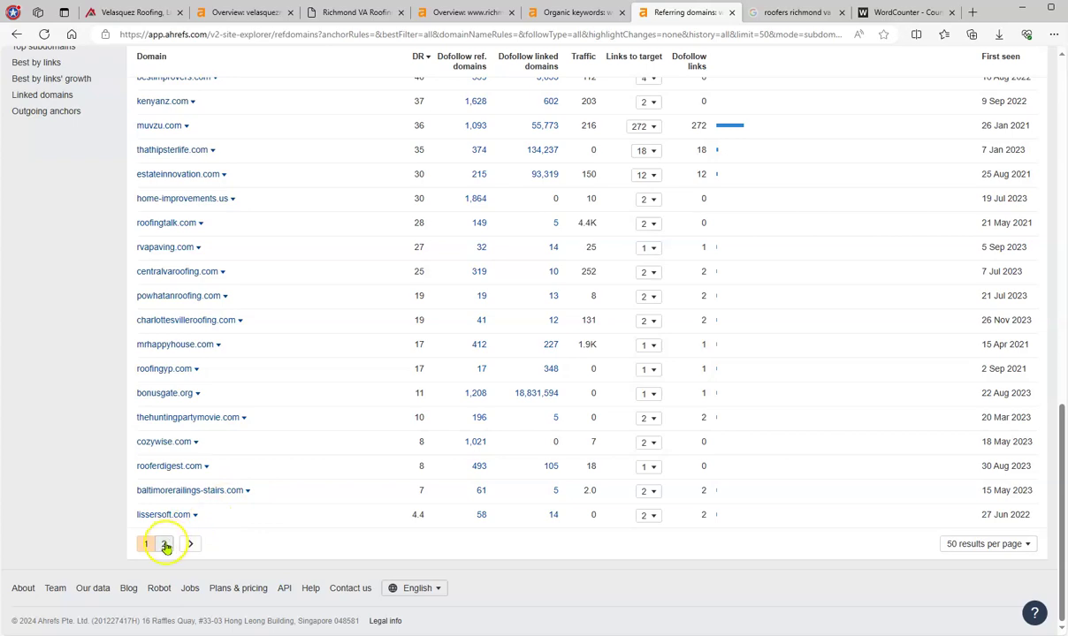
pyautogui.scroll(-5, 336, 394)
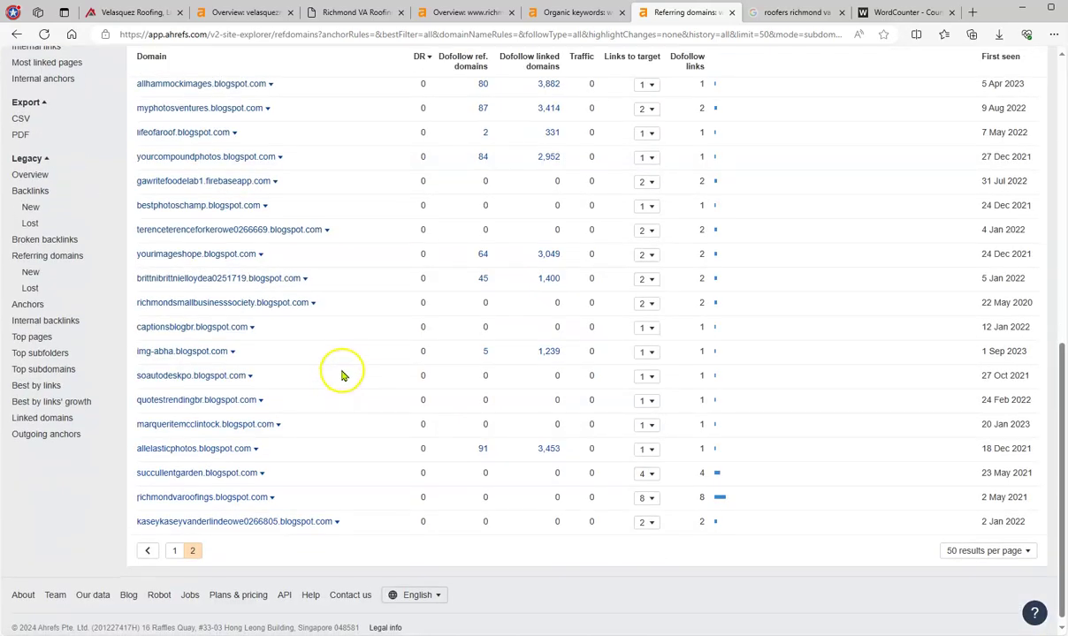
pyautogui.scroll(5, 402, 482)
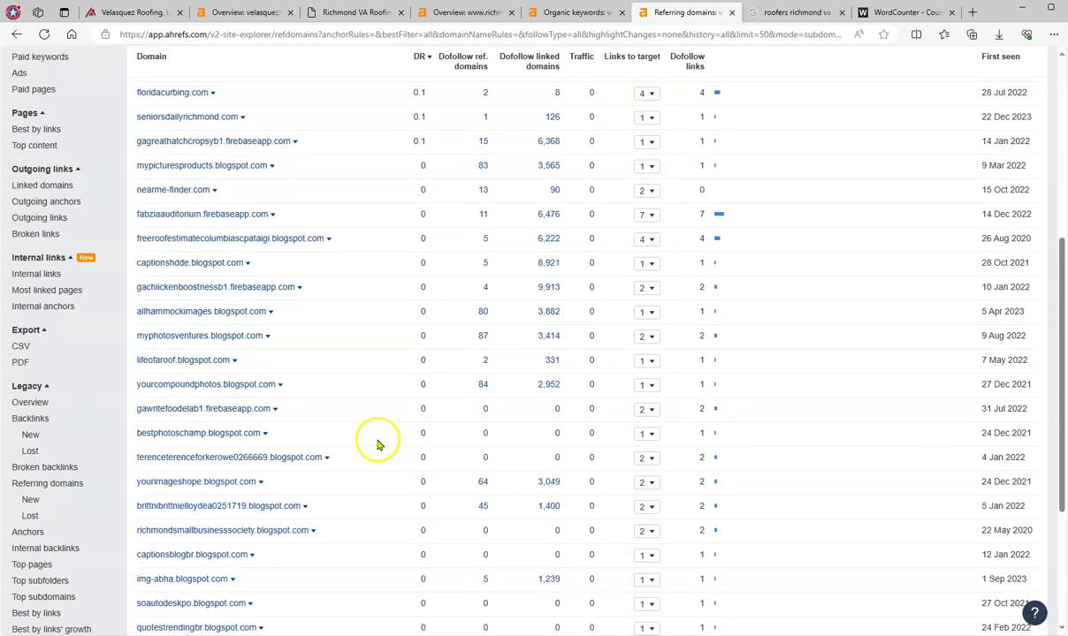
pyautogui.scroll(2, 378, 381)
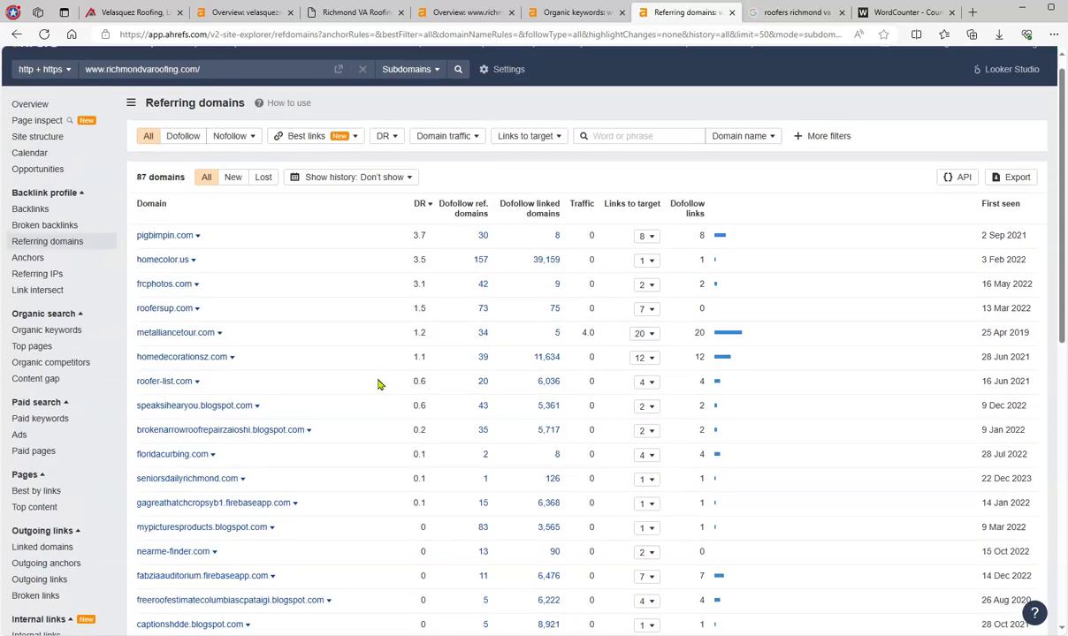
pyautogui.scroll(-5, 327, 340)
pyautogui.scroll(-5, 327, 358)
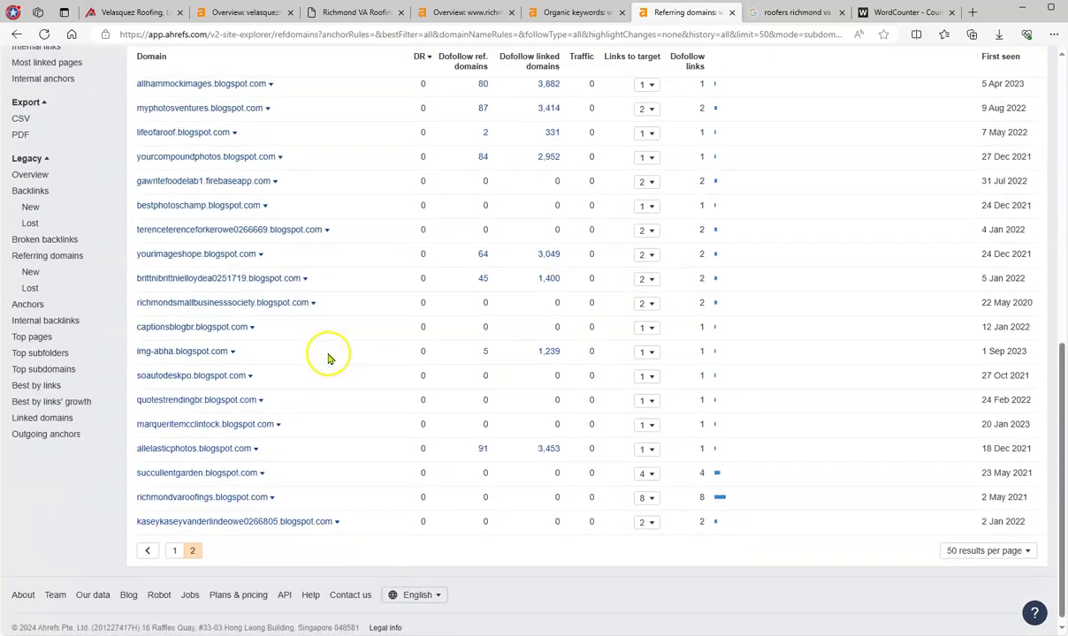
# - Return to page 1 of the referring domains and review the linking sites with the highest DR
pyautogui.click(164, 548)
pyautogui.scroll(2, 369, 397)
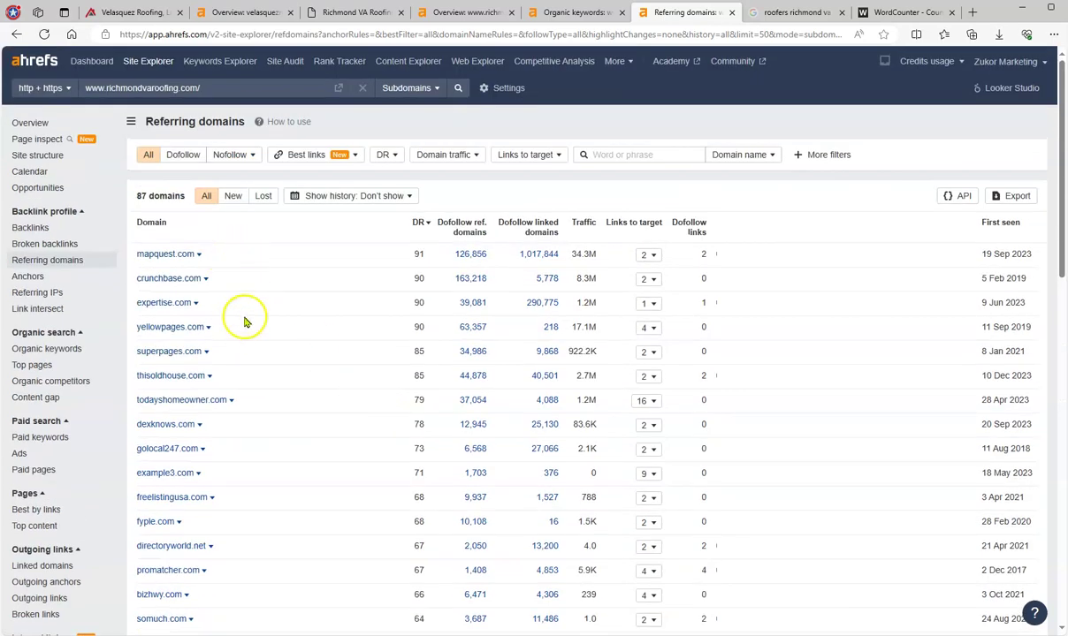
pyautogui.scroll(-2, 239, 320)
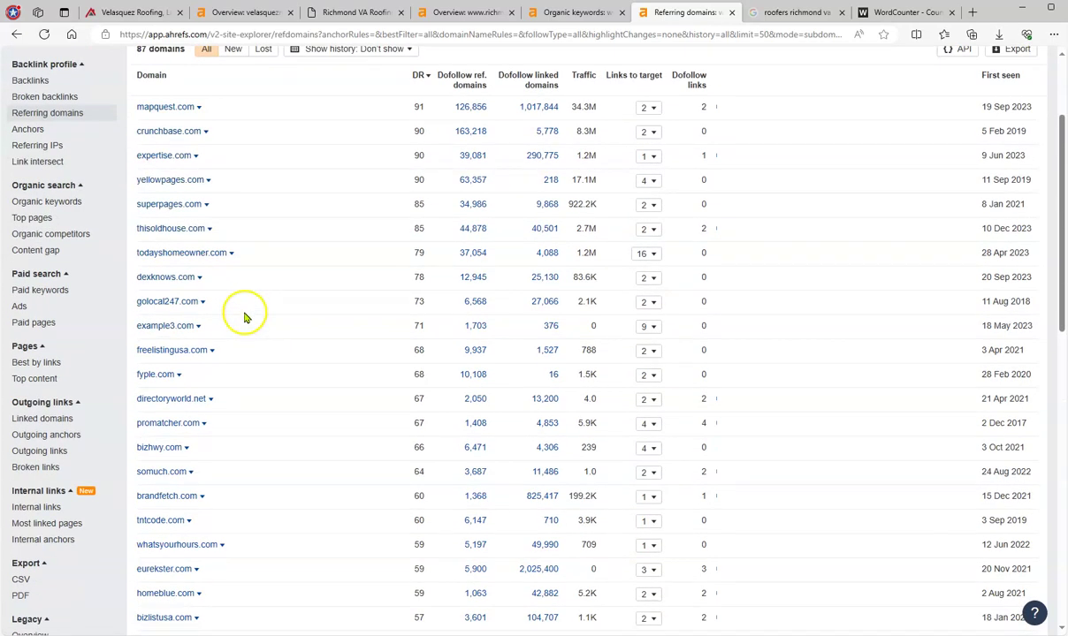
# - Return to the Velasquez Roofing home page and view its welcome banner
pyautogui.click(106, 12)
pyautogui.scroll(5, 624, 328)
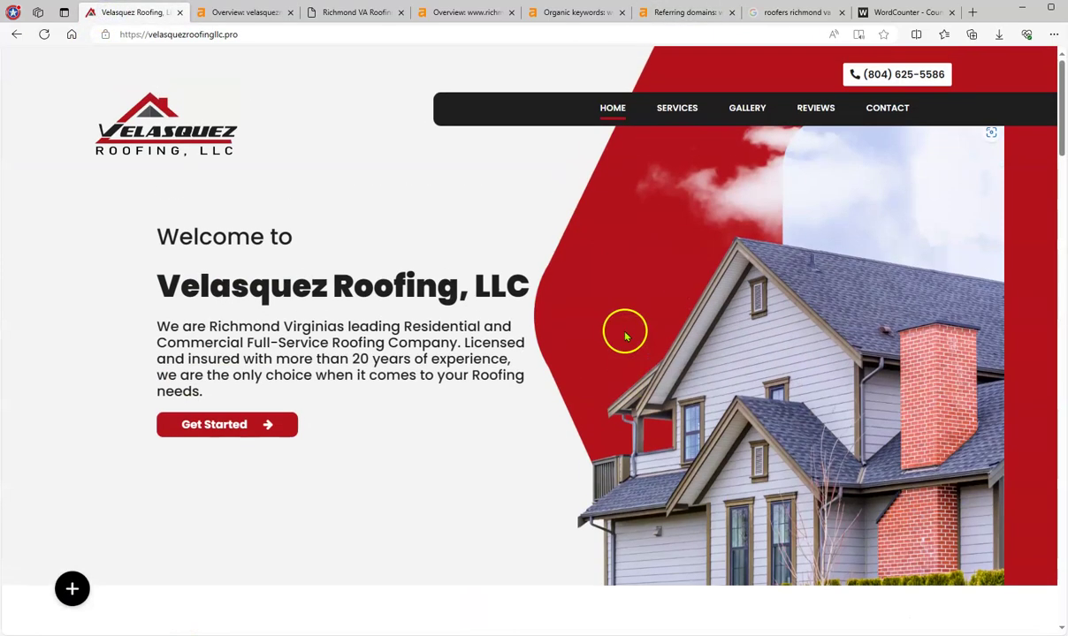